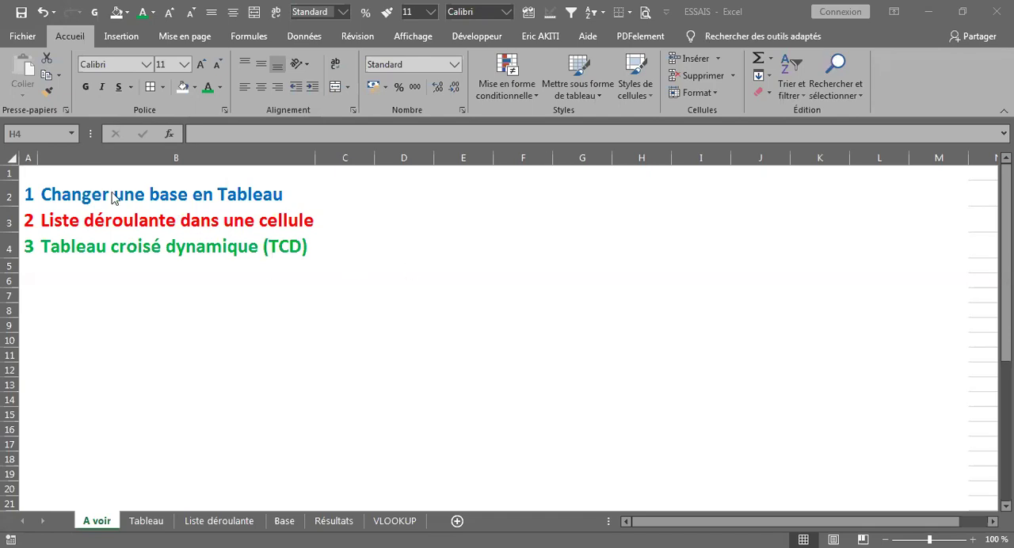
# On the Tableau sheet, apply borders to the data range A1:G14 and autofit the ID column's width
pyautogui.click(86, 245)
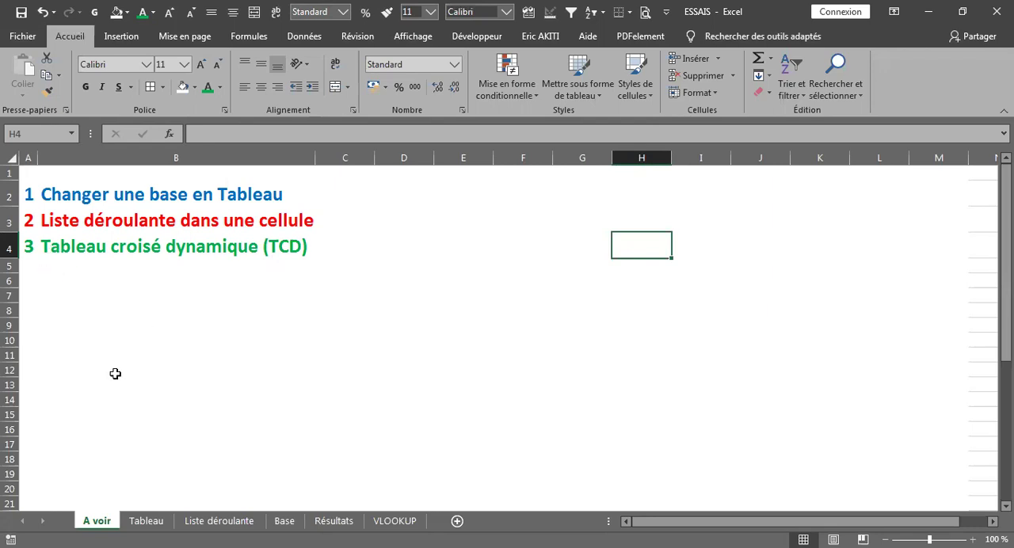
pyautogui.click(146, 522)
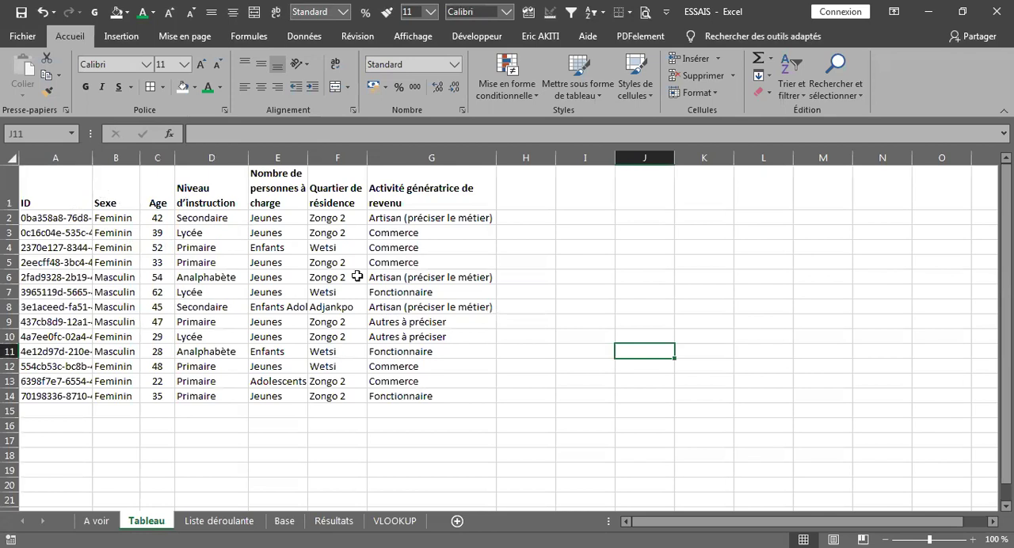
pyautogui.moveTo(47, 190); pyautogui.dragTo(481, 393)
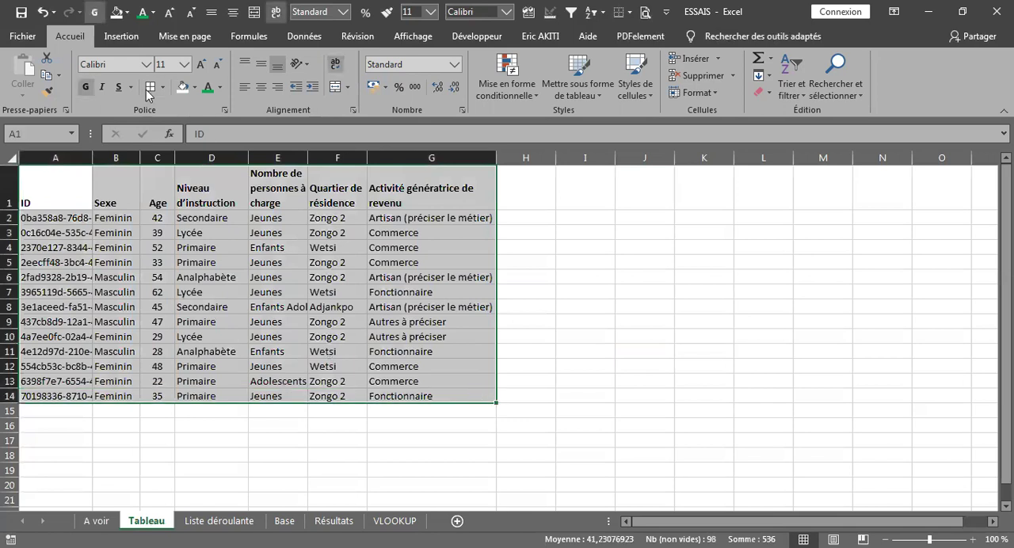
pyautogui.click(149, 89)
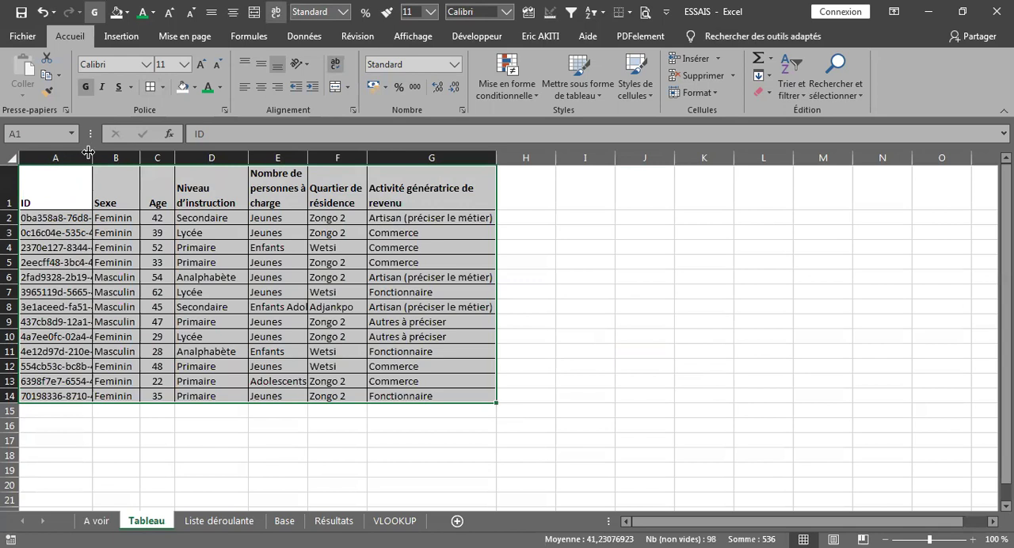
pyautogui.doubleClick(92, 152)
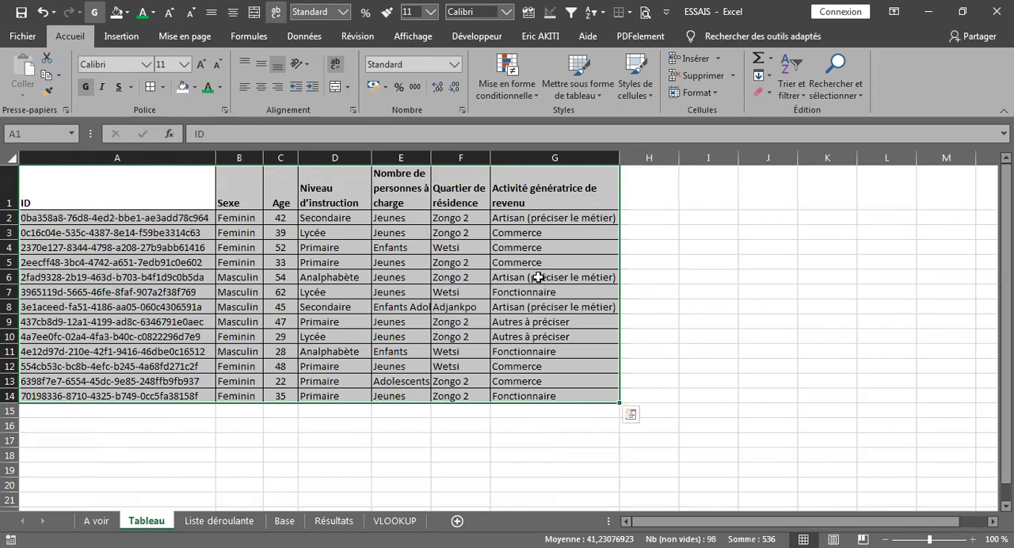
# Convert the data range A1:G14 into a table with headers using the Insert Table command
pyautogui.click(238, 264)
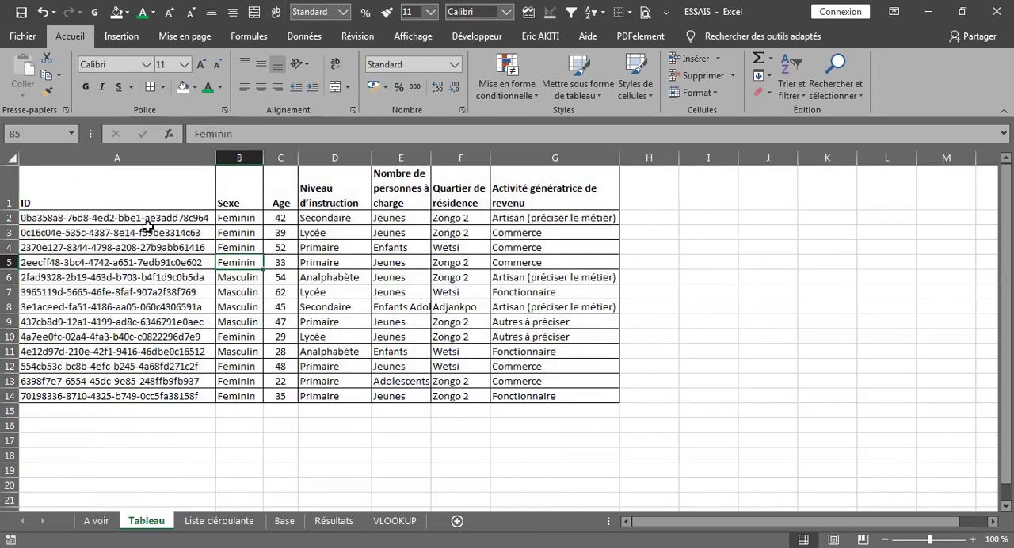
pyautogui.click(231, 246)
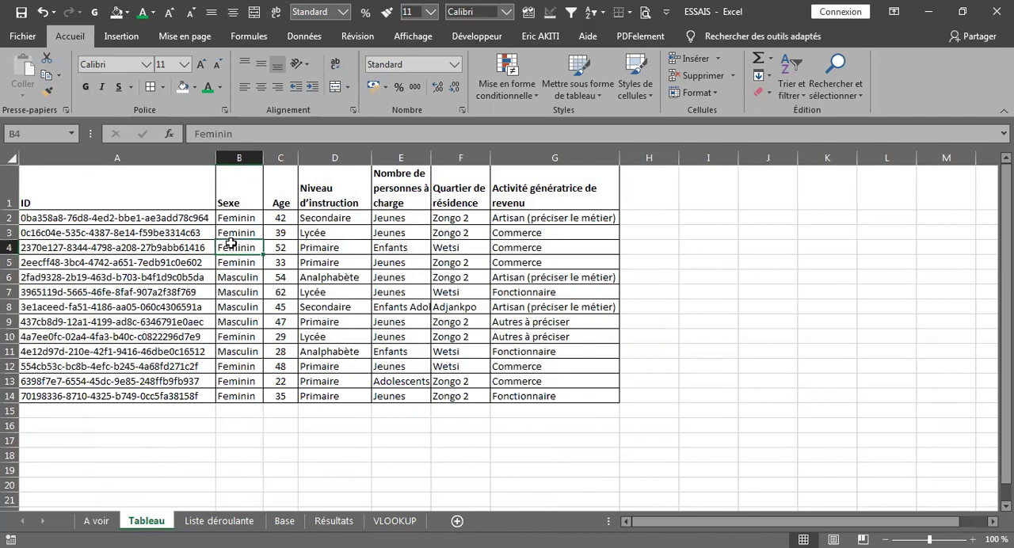
pyautogui.click(117, 36)
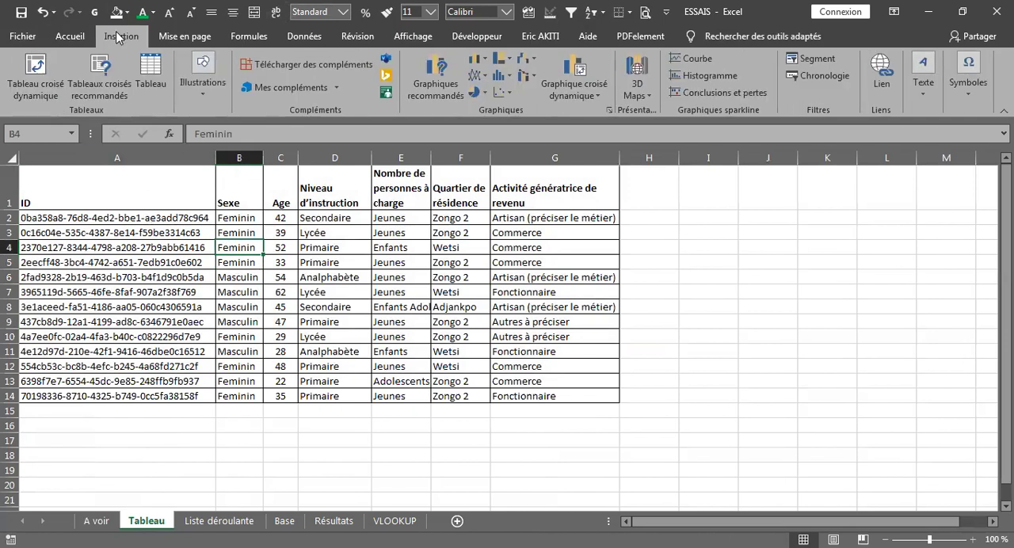
pyautogui.click(149, 73)
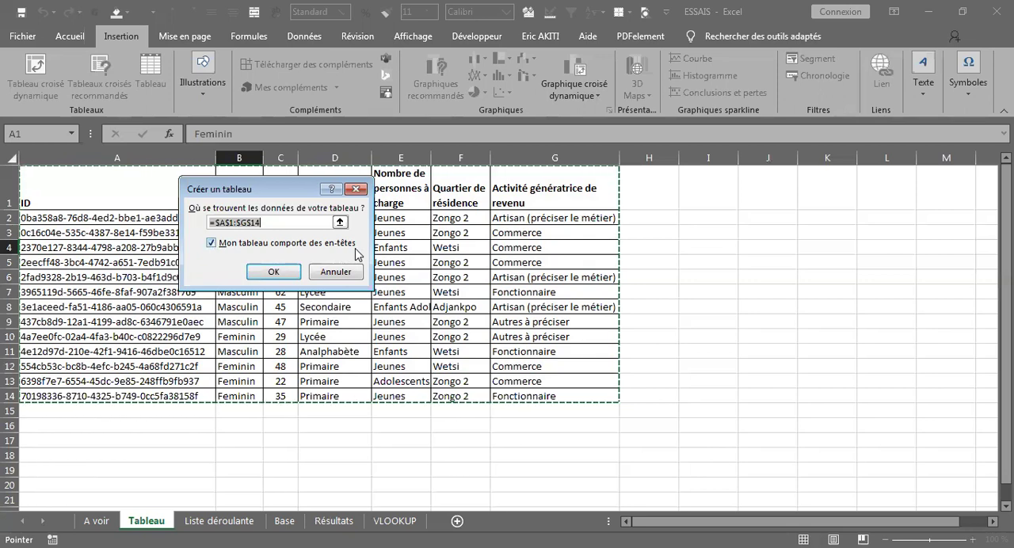
pyautogui.click(262, 274)
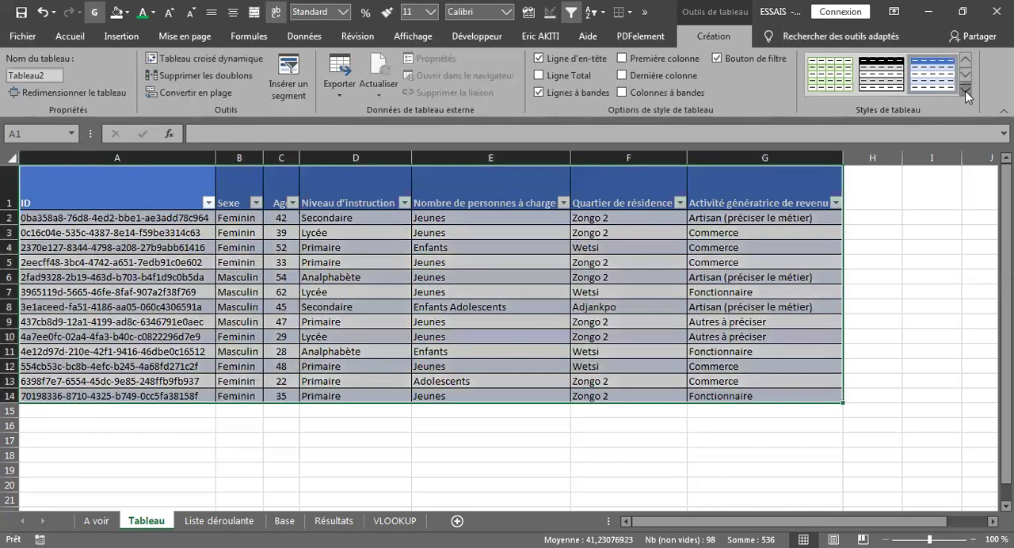
# Preview the available table styles, and undo the conversion of the data range into a table
pyautogui.click(965, 92)
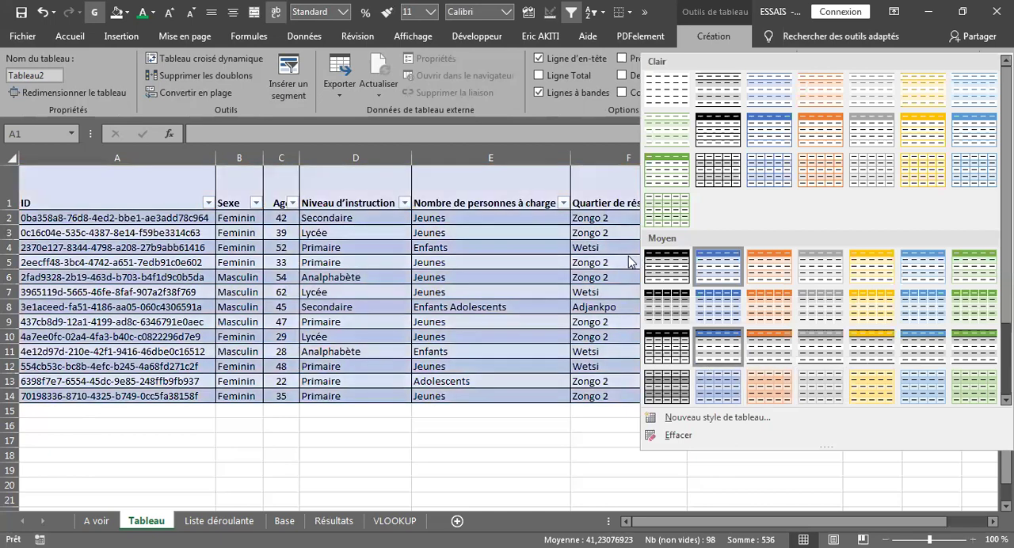
pyautogui.click(302, 237)
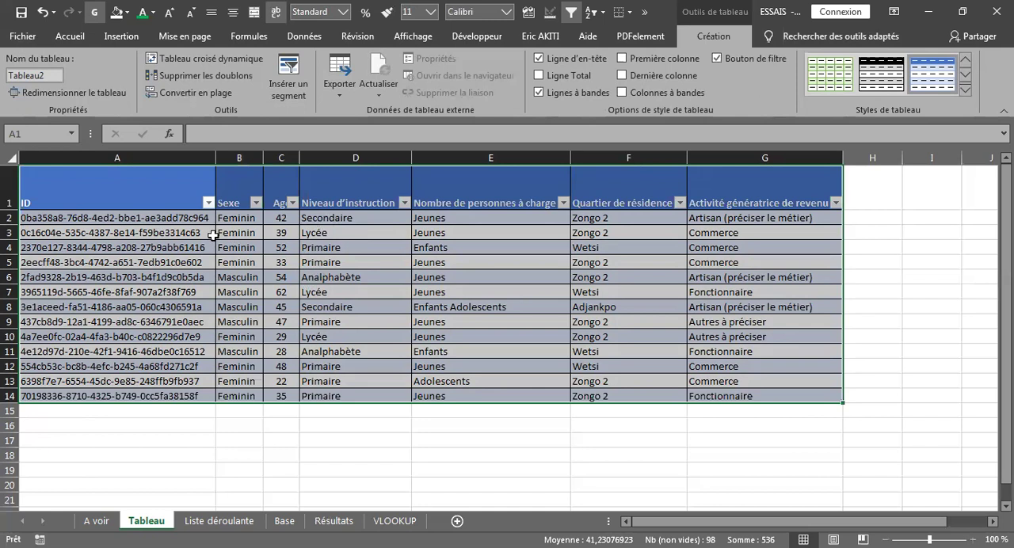
pyautogui.click(325, 246)
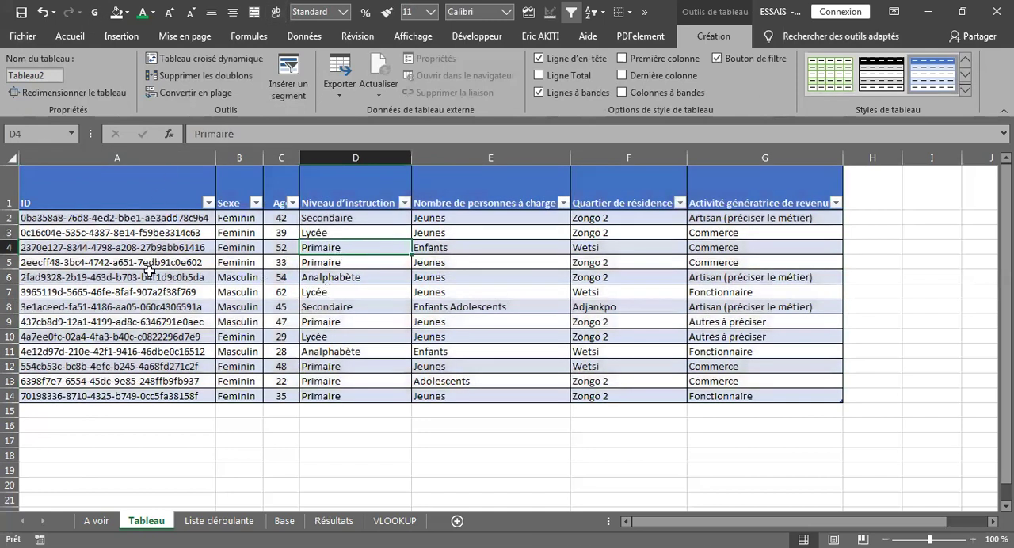
pyautogui.click(42, 13)
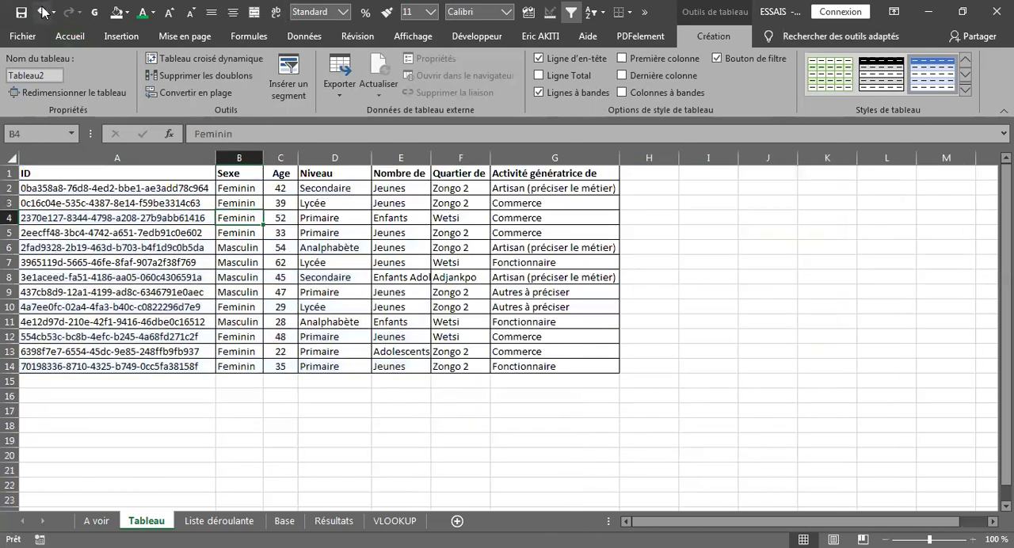
# Format the range A1:G14 as a table with headers, using the light style with a blue header row
pyautogui.moveTo(103, 173); pyautogui.dragTo(566, 362)
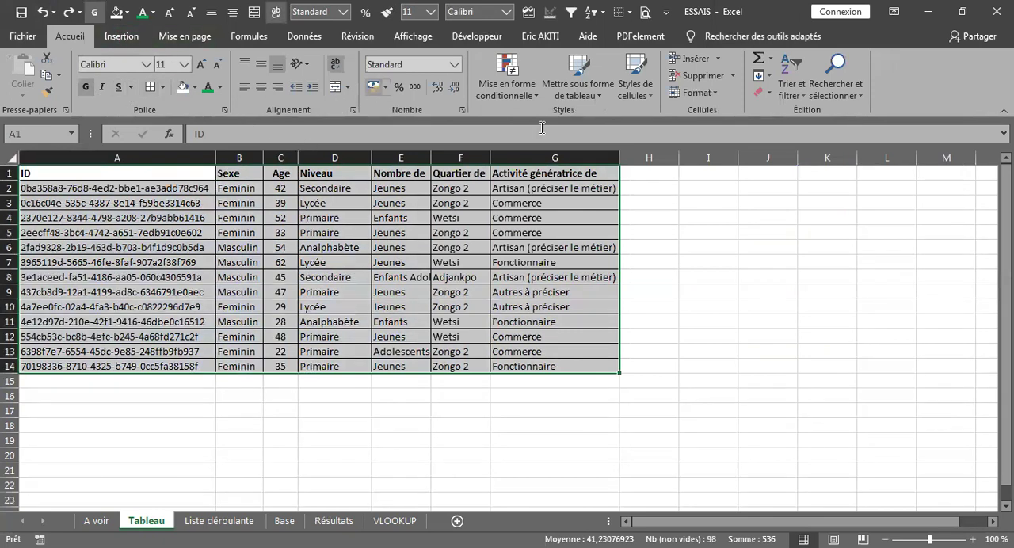
pyautogui.click(600, 93)
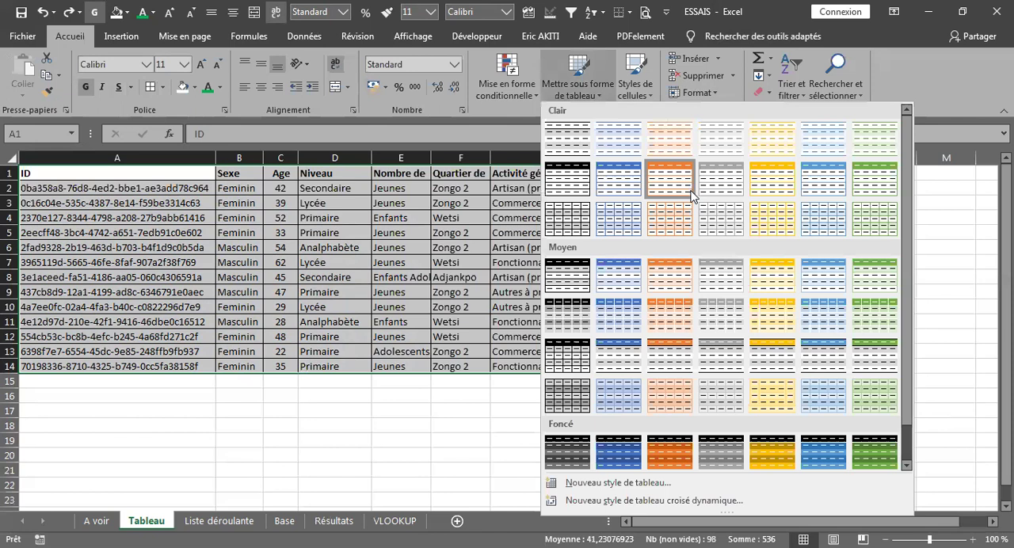
pyautogui.click(618, 184)
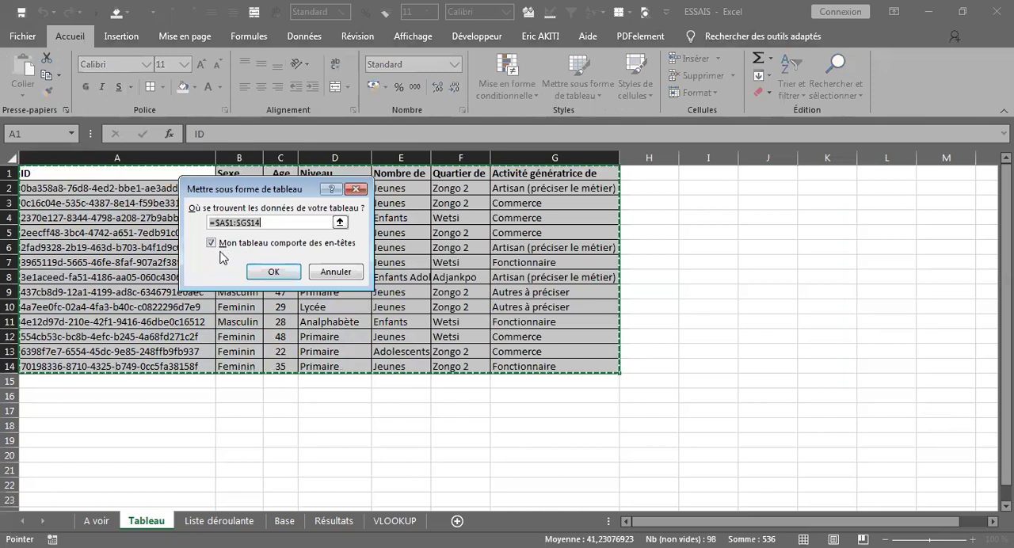
pyautogui.click(269, 272)
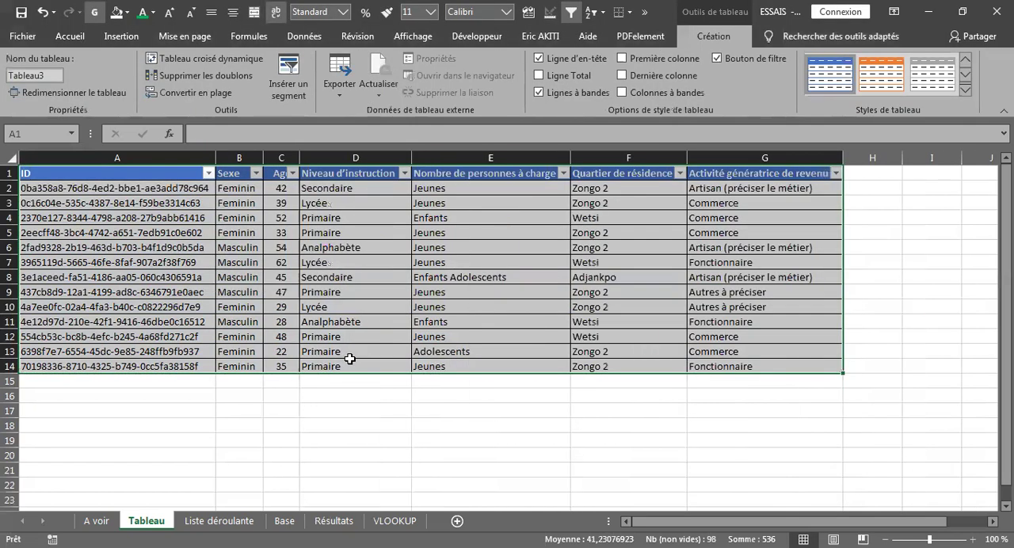
pyautogui.click(349, 352)
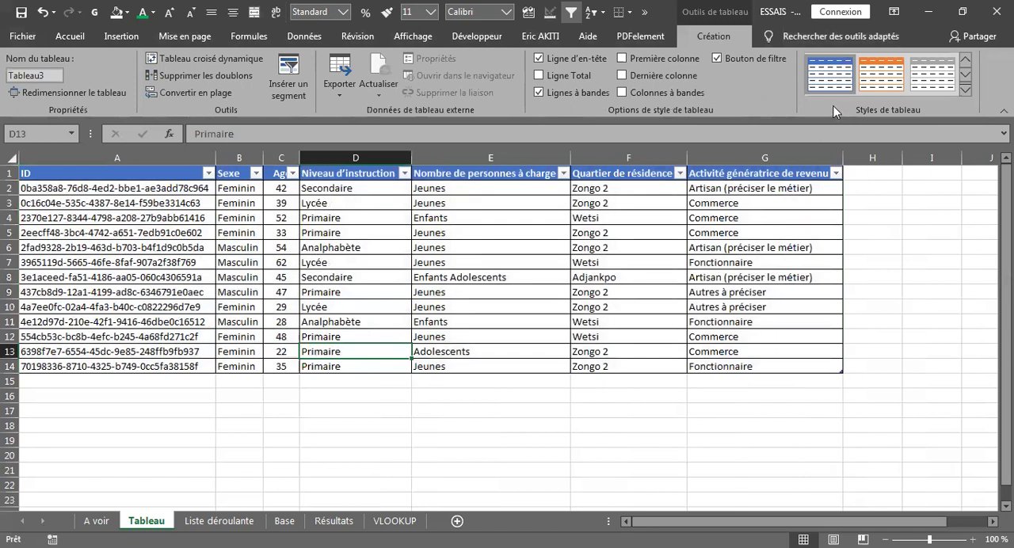
# Change the table's style to the medium orange one with banded rows
pyautogui.click(879, 77)
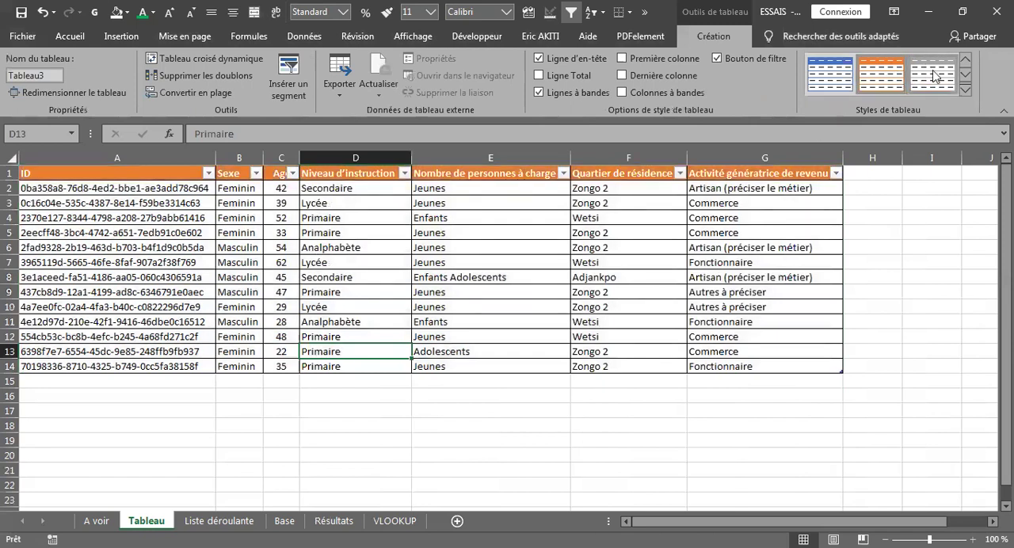
pyautogui.click(965, 94)
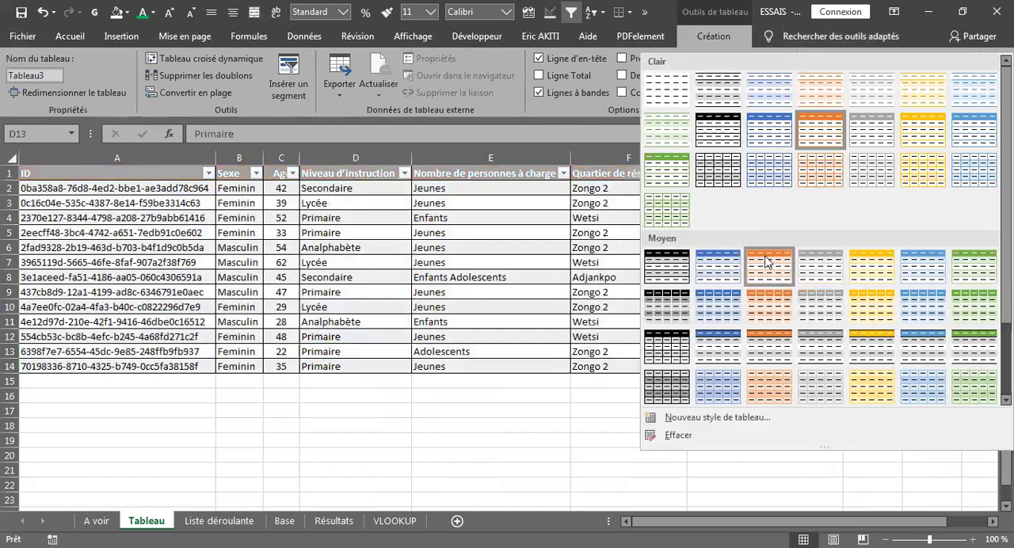
pyautogui.click(765, 262)
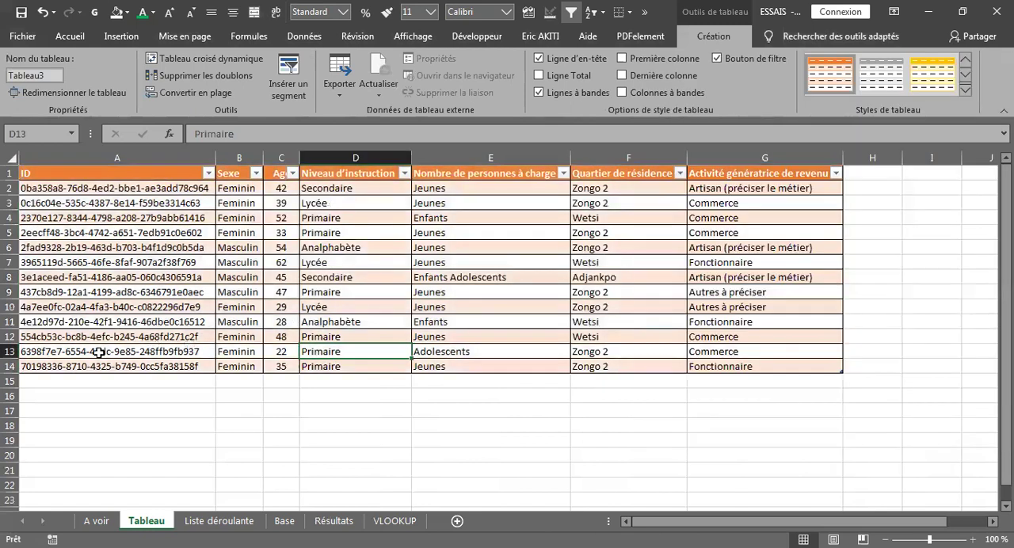
# Enter "dggh jnhjk" in A15 directly below the table, and extend the table down to row 21
pyautogui.click(42, 382)
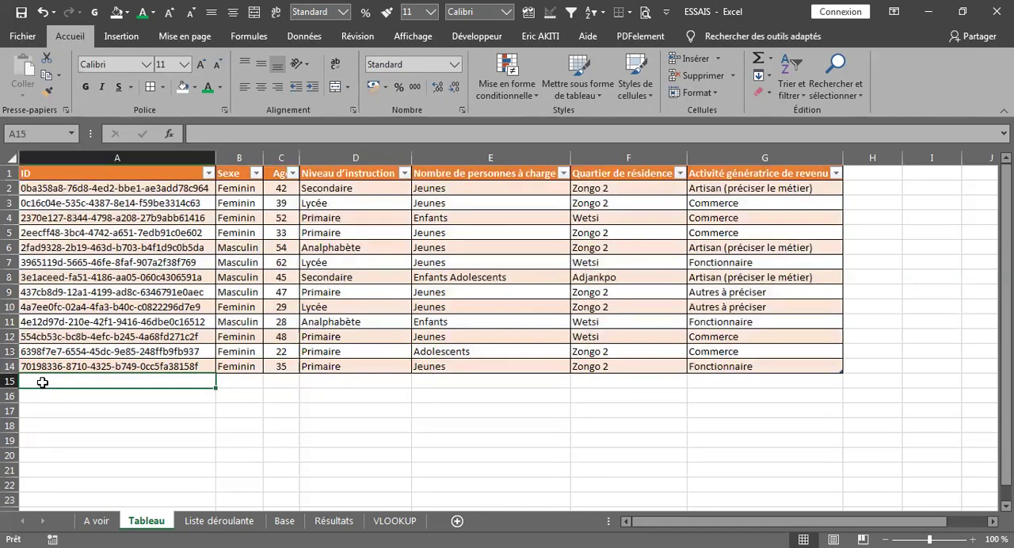
pyautogui.write('dggh jnhjk')
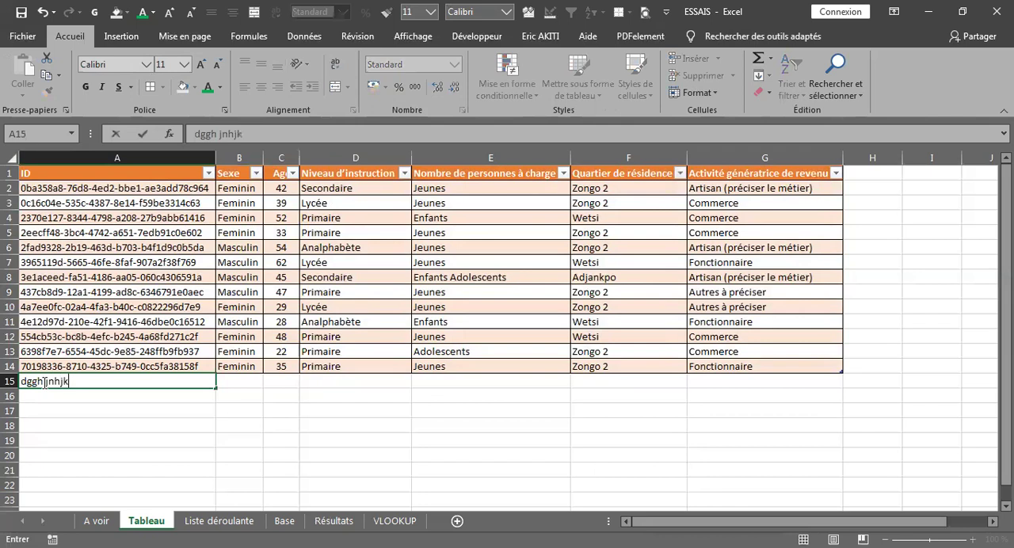
pyautogui.press('Tab')
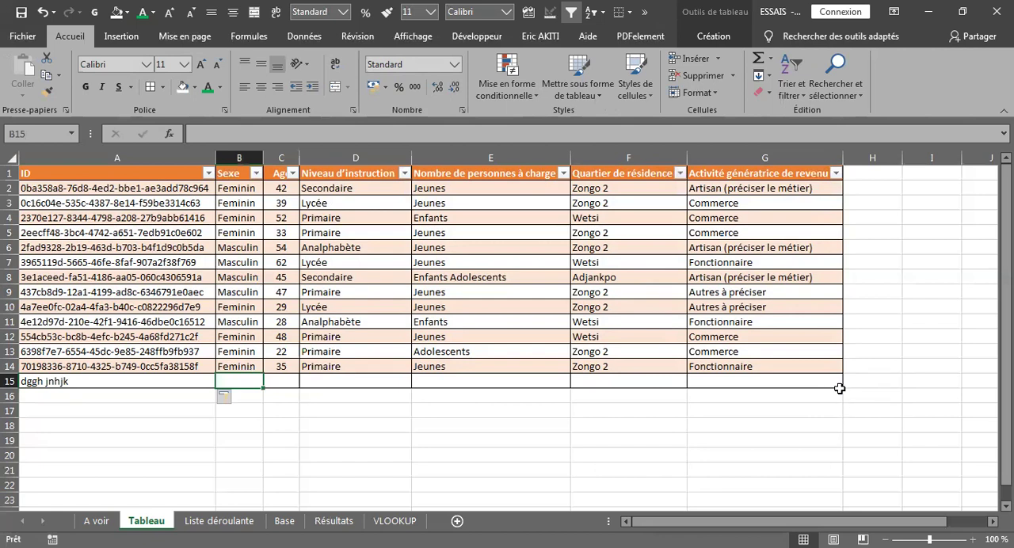
pyautogui.moveTo(839, 397); pyautogui.dragTo(853, 480)
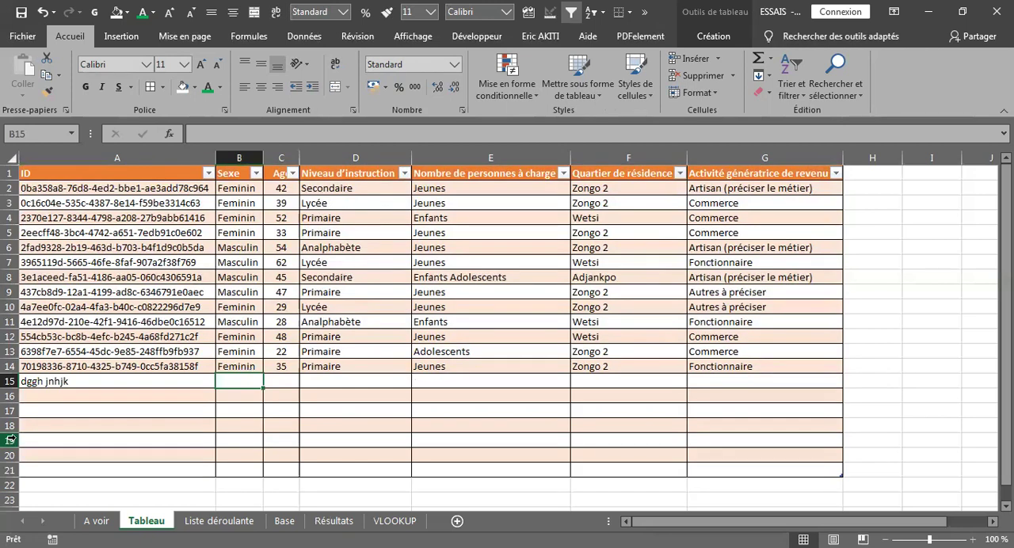
# Enter "xcvdhygju" in D22, directly below the table's last row, under Niveau d'instruction
pyautogui.click(32, 481)
pyautogui.click(340, 485)
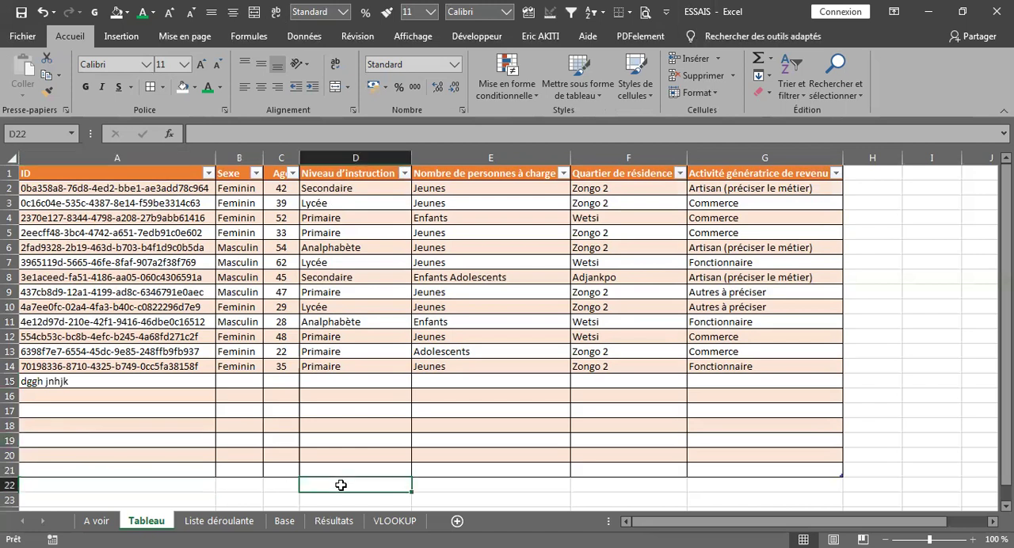
pyautogui.write('xcvdhyj')
pyautogui.press('Return')
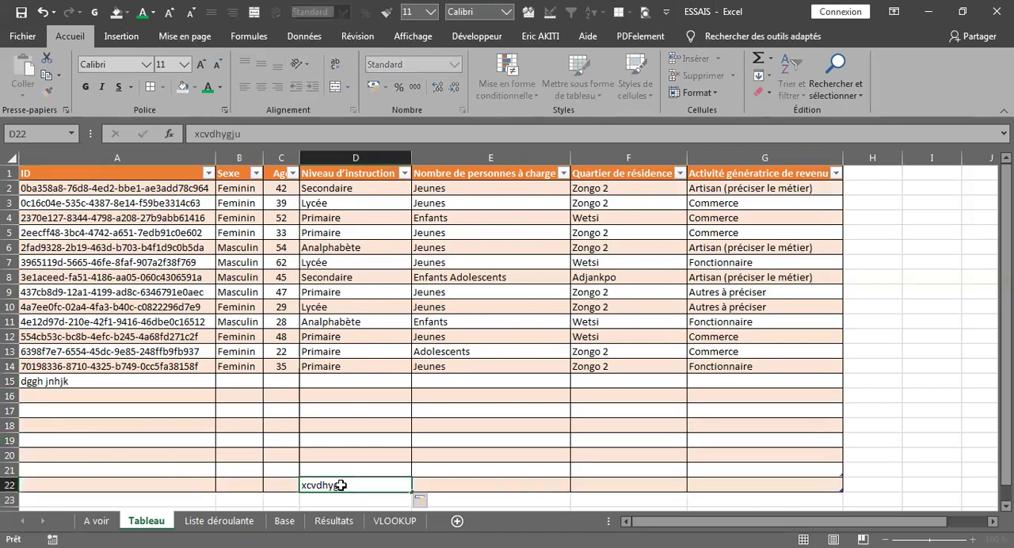
# Enter "gfdfyh" in H2, directly beside the table's last column, to extend the table by one column
pyautogui.click(859, 175)
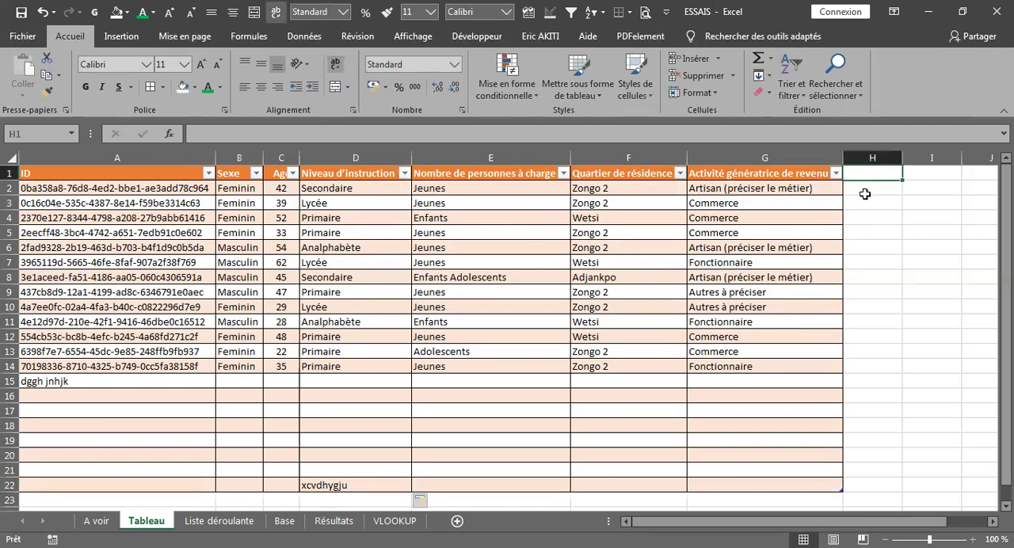
pyautogui.click(867, 197)
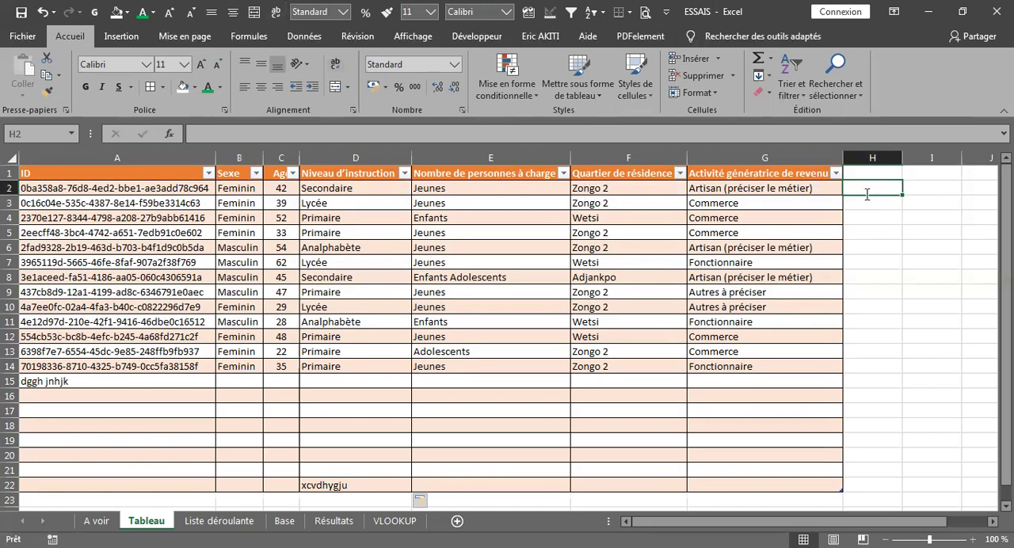
pyautogui.write('gf')
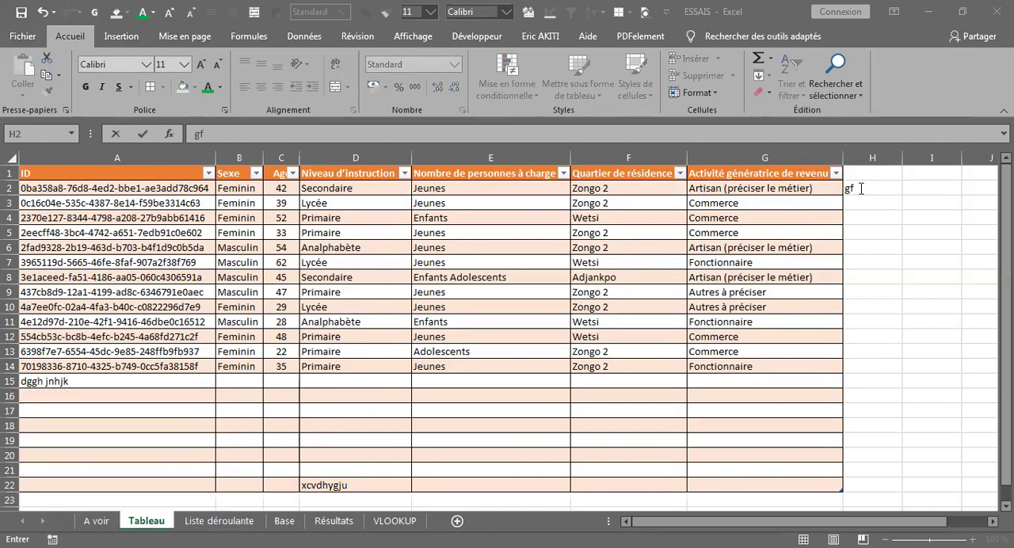
pyautogui.write('yyh')
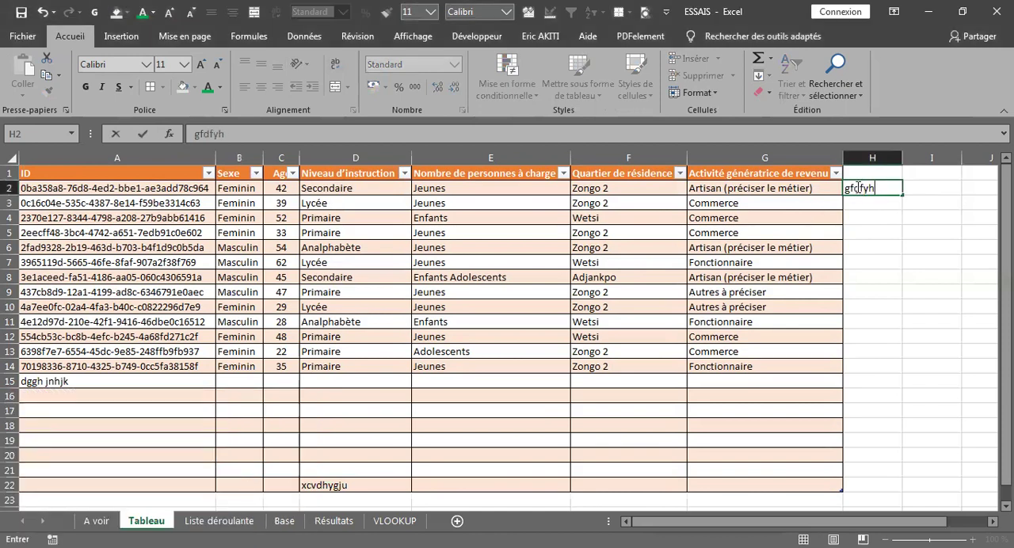
pyautogui.press('Return')
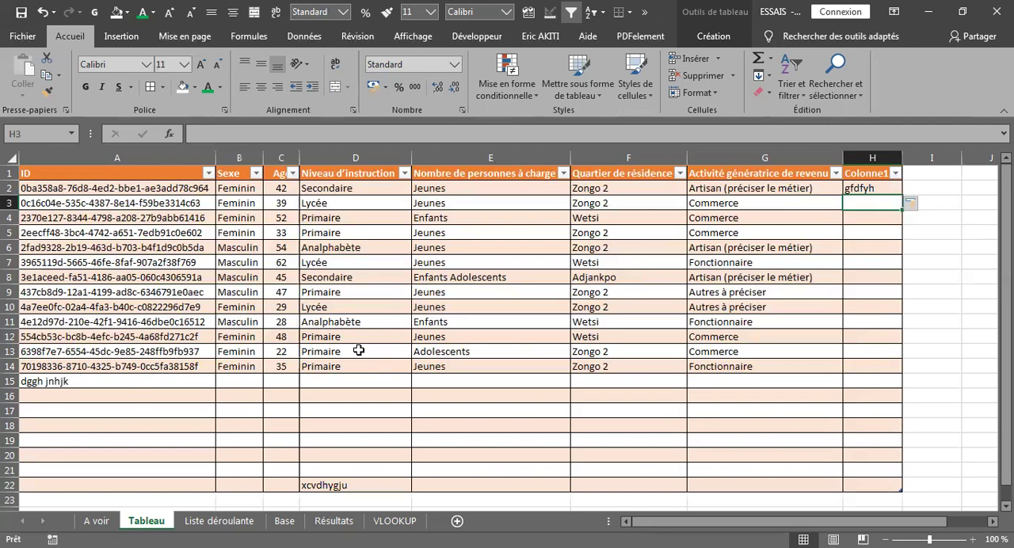
# Replace the content of H2 with a formula dividing the row's Age by 45, =[@[ Age]]/45, to fill the whole column
pyautogui.click(862, 188)
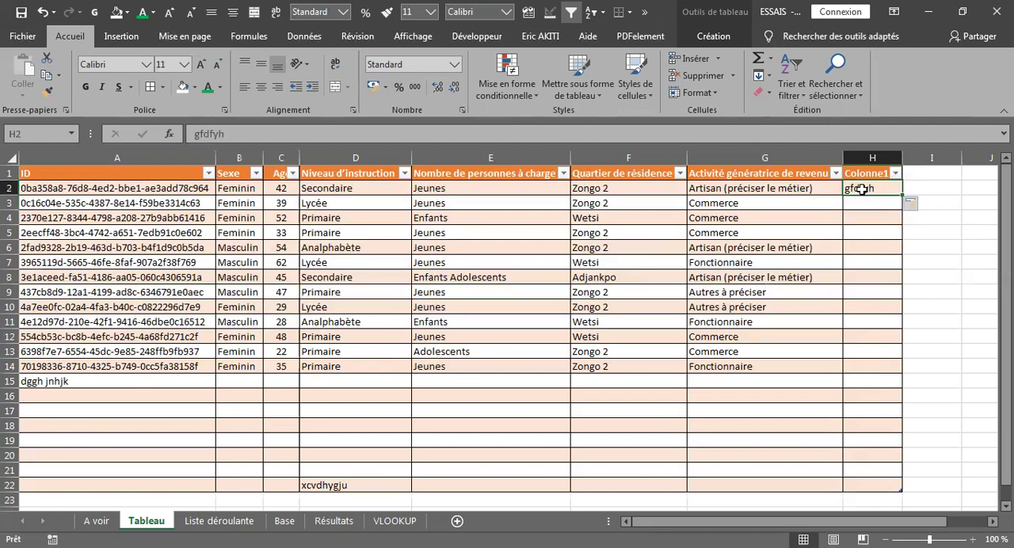
pyautogui.write('=')
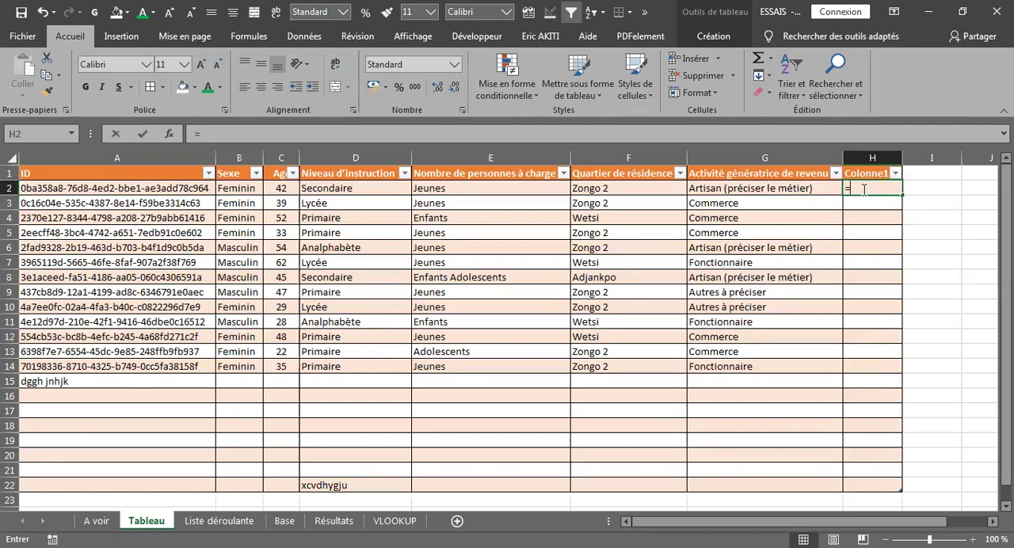
pyautogui.click(282, 188)
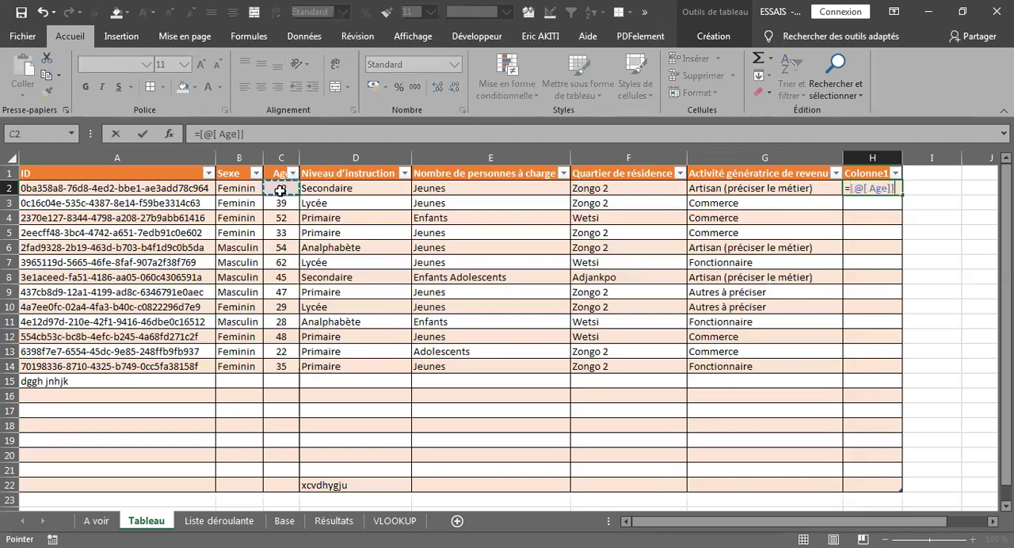
pyautogui.write('/45')
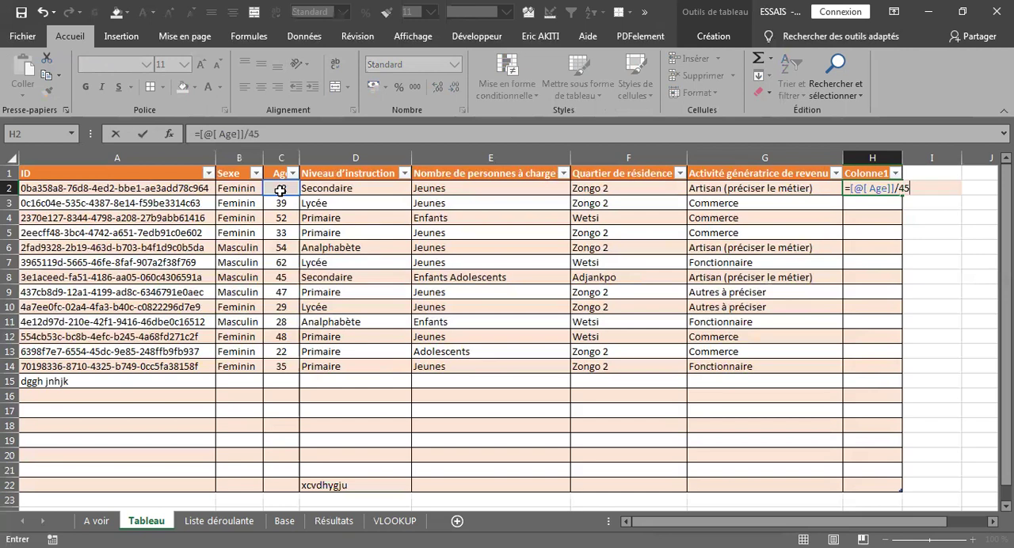
pyautogui.press('Return')
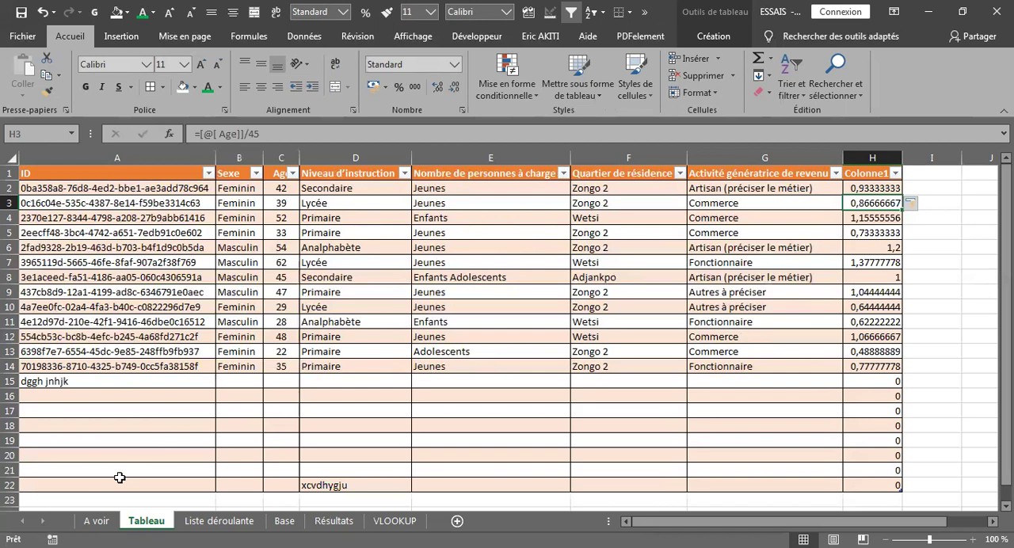
# On the Liste déroulante sheet, start a data validation rule for A2 under Sexe that allows values of type Liste
pyautogui.click(100, 520)
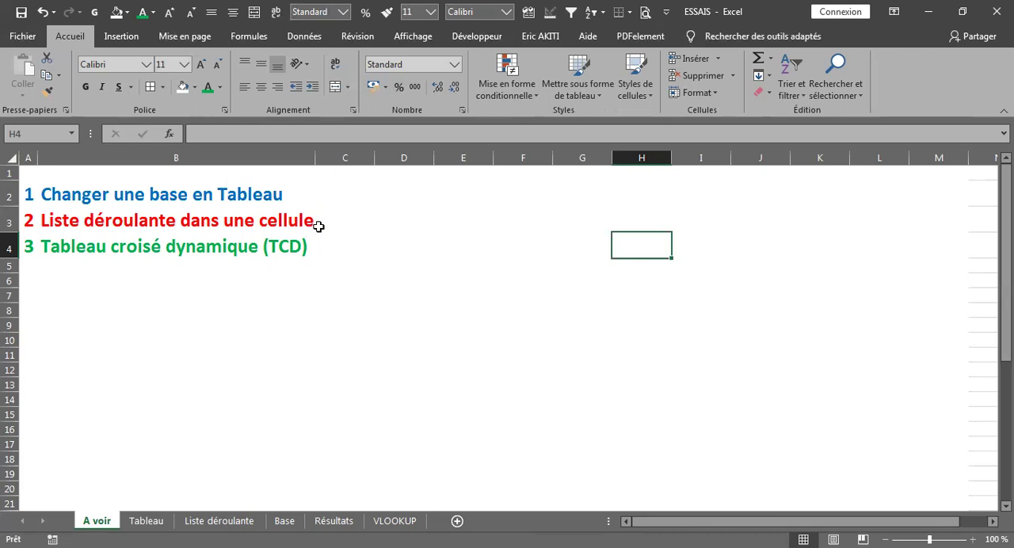
pyautogui.click(208, 520)
pyautogui.click(51, 206)
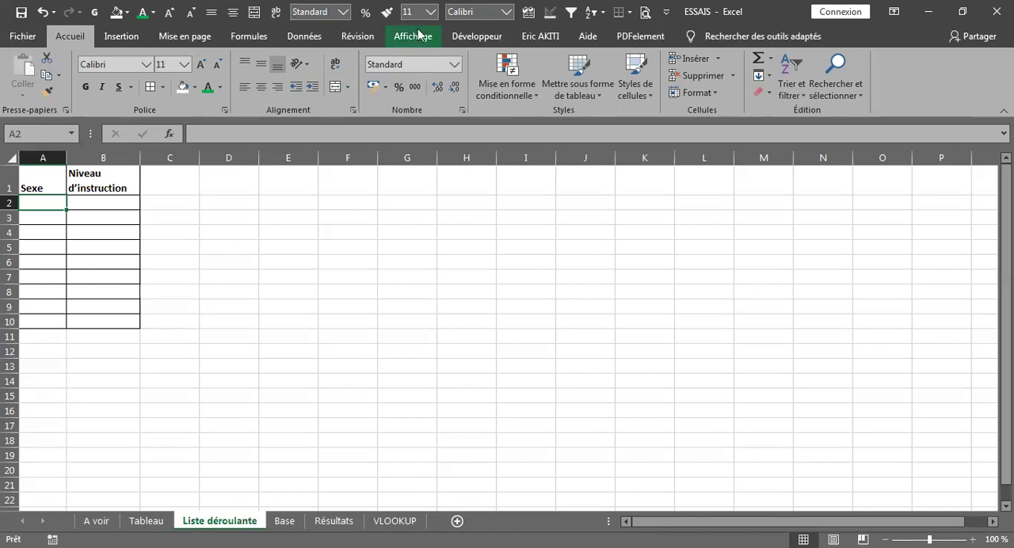
pyautogui.click(306, 43)
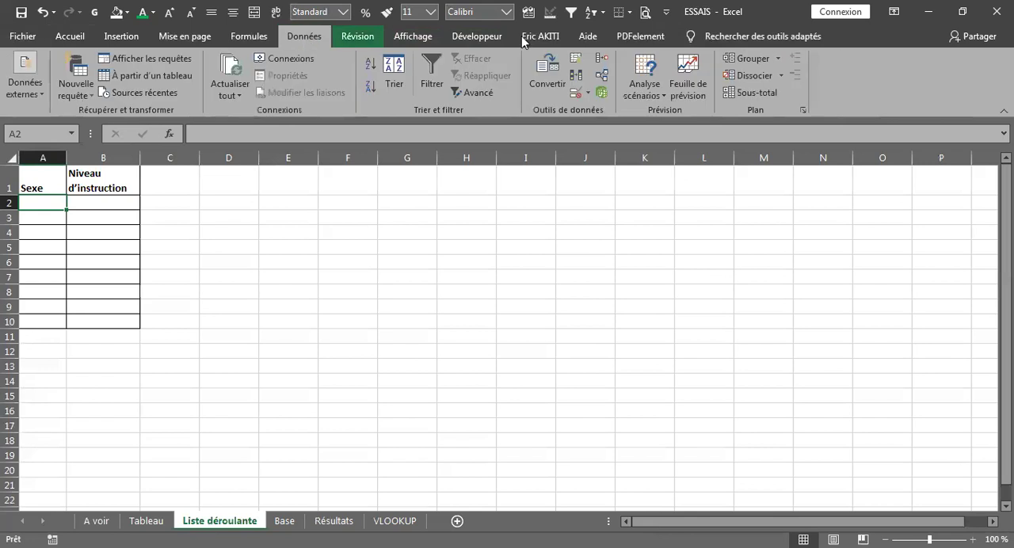
pyautogui.click(589, 93)
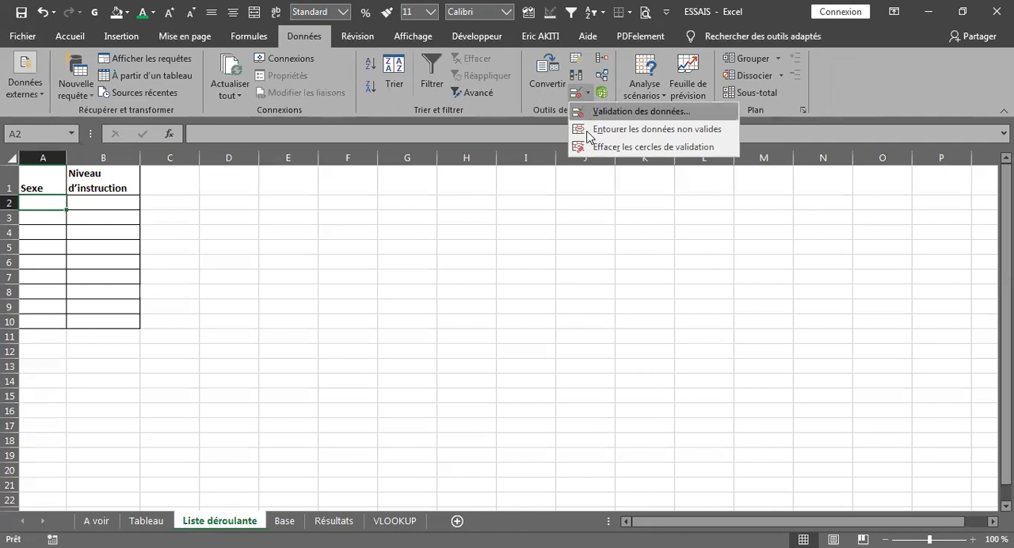
pyautogui.click(592, 112)
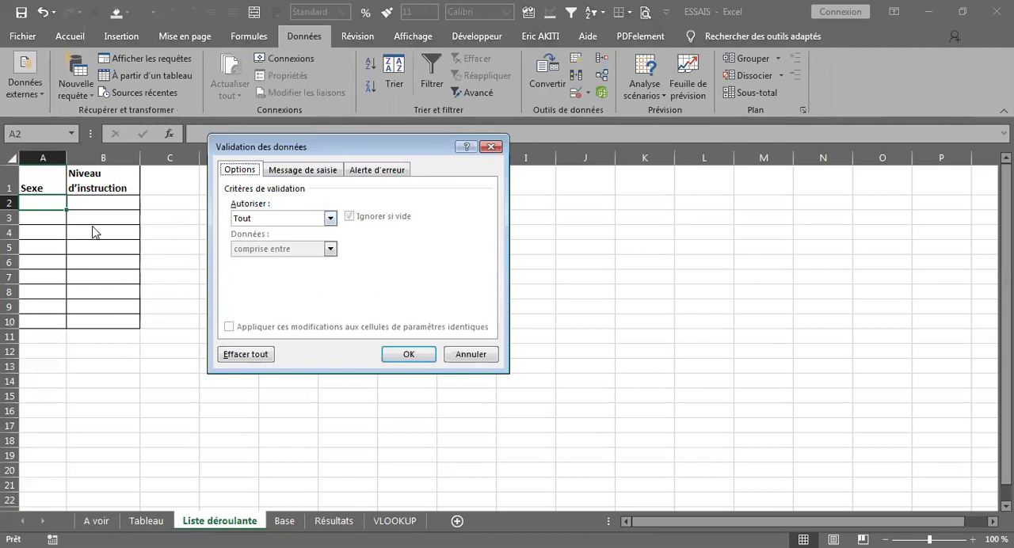
pyautogui.click(330, 218)
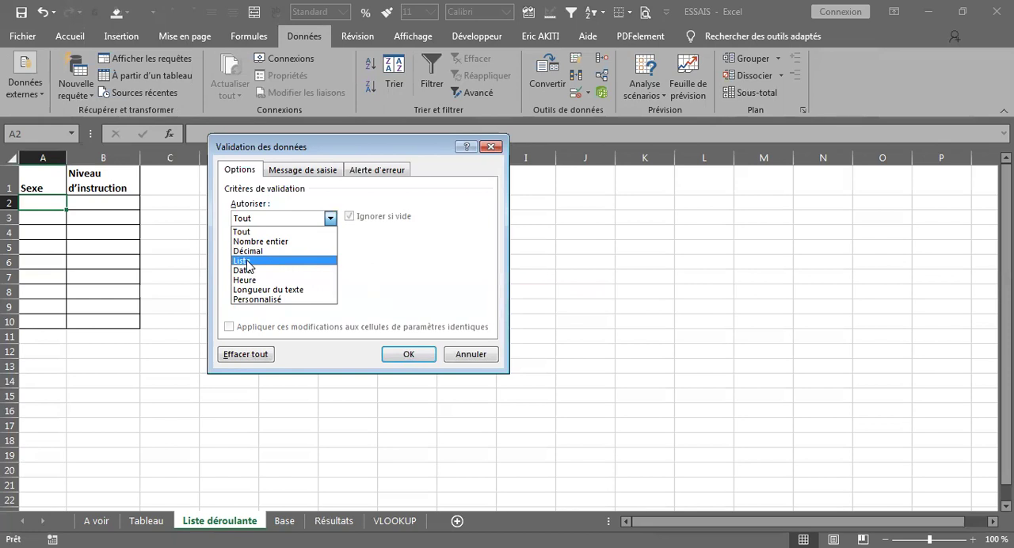
pyautogui.click(247, 264)
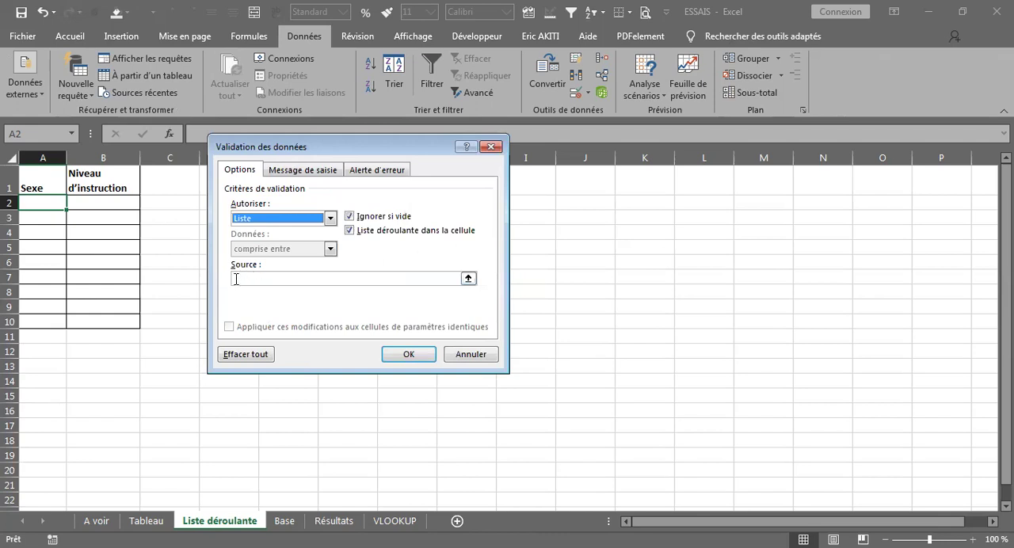
# Set the validation list's source to Masculin;Féminin and apply the rule to A2
pyautogui.click(236, 279)
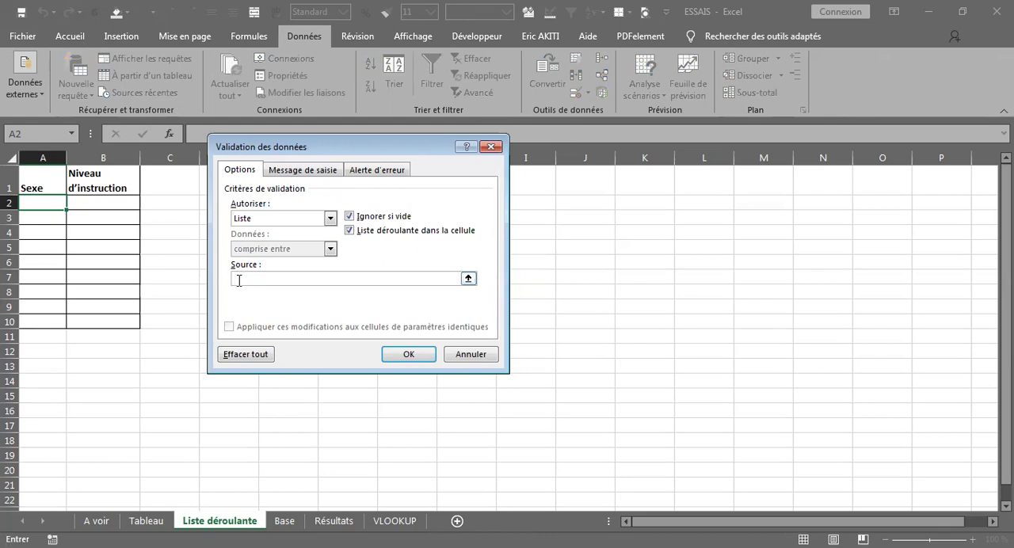
pyautogui.write('Masculin;Féminin')
pyautogui.click(405, 356)
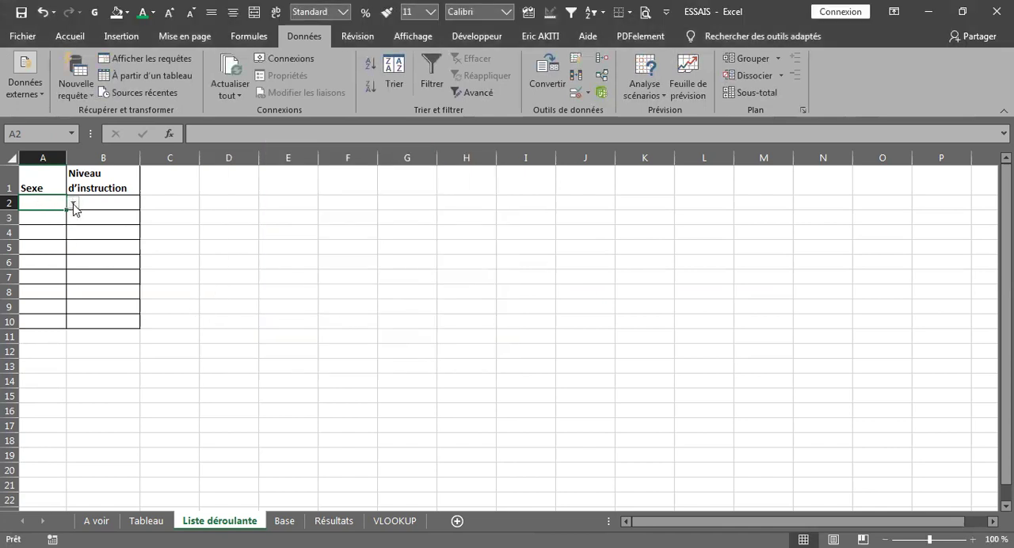
# Check the dropdown choices in A2, then fill the validation down the Sexe column to A10
pyautogui.click(73, 205)
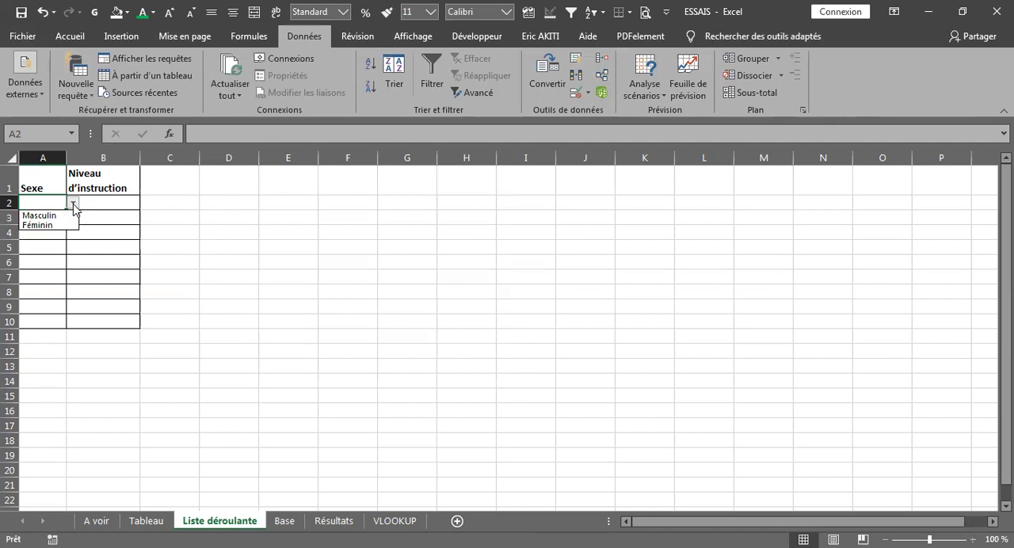
pyautogui.click(52, 202)
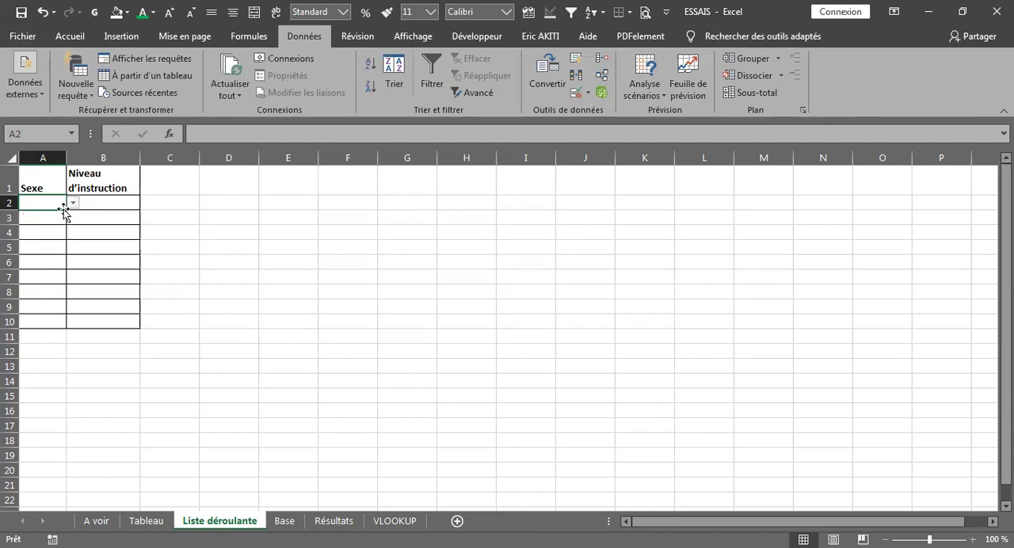
pyautogui.moveTo(69, 211); pyautogui.dragTo(68, 330)
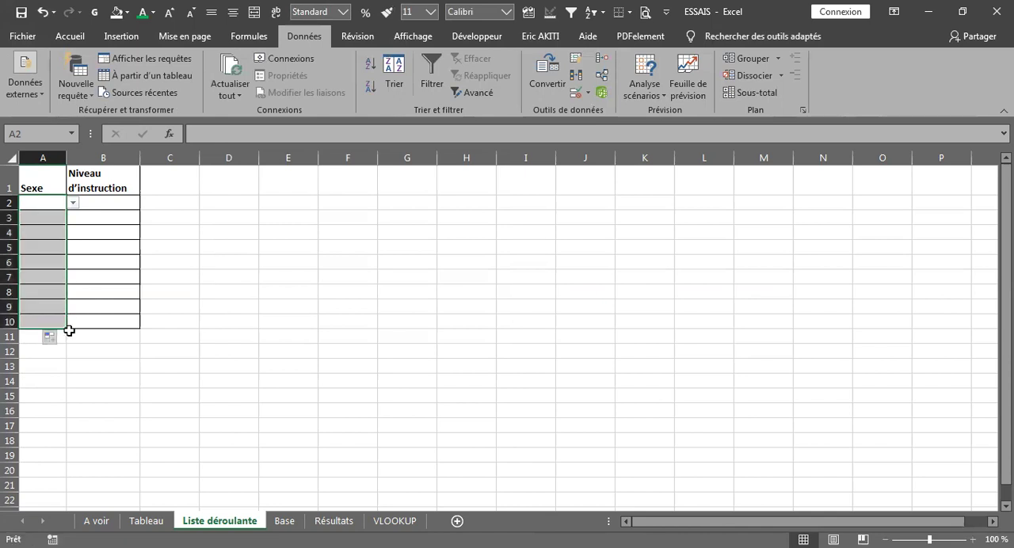
pyautogui.click(50, 291)
pyautogui.click(44, 277)
pyautogui.click(72, 276)
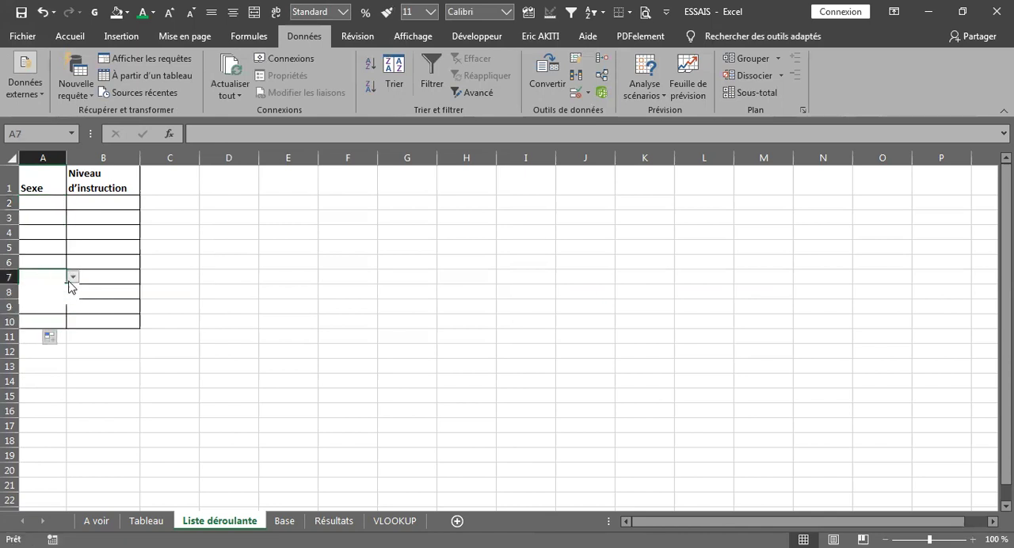
# Choose Féminin in A2 and Masculin in A3 from their dropdown lists
pyautogui.click(44, 203)
pyautogui.click(73, 203)
pyautogui.click(53, 227)
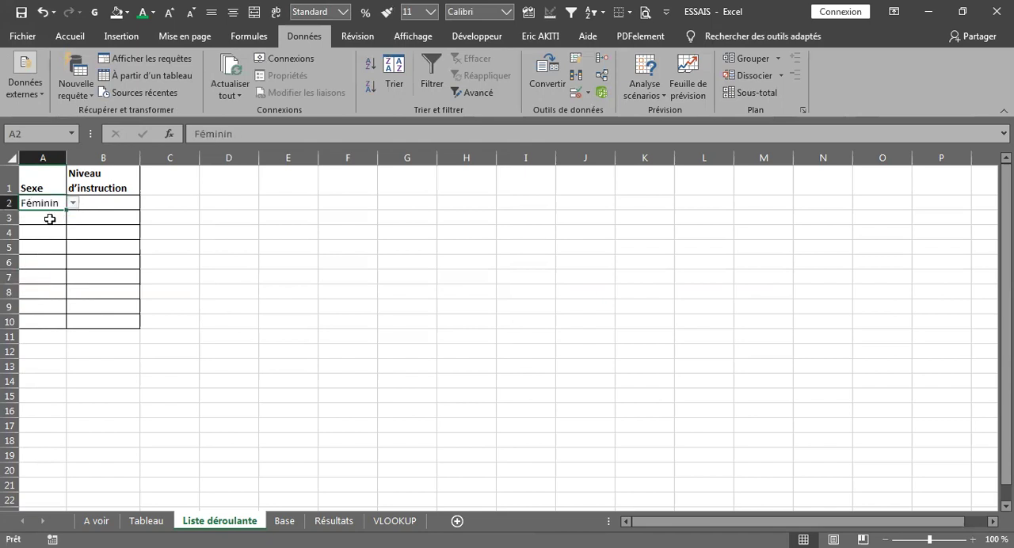
pyautogui.click(48, 218)
pyautogui.click(73, 218)
pyautogui.click(48, 230)
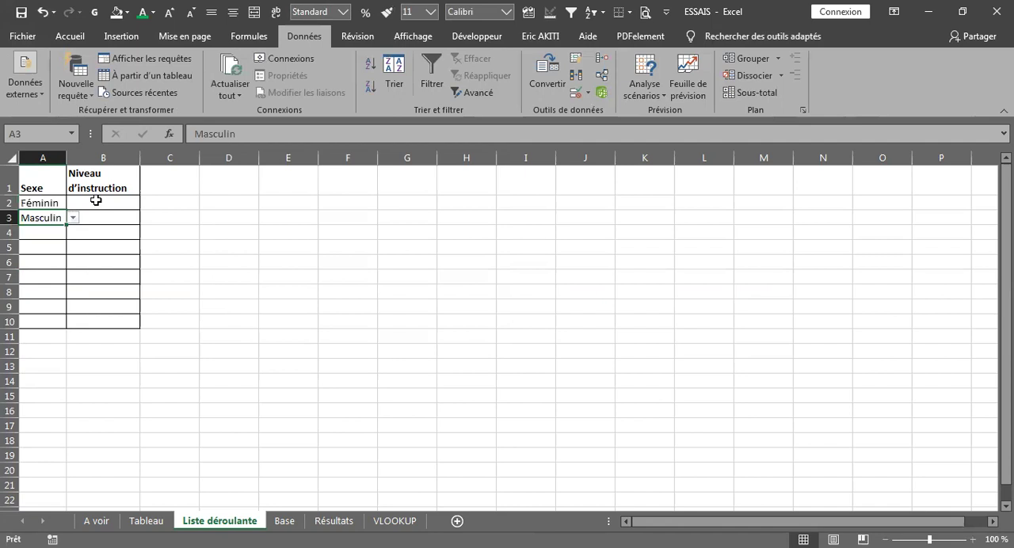
pyautogui.click(92, 201)
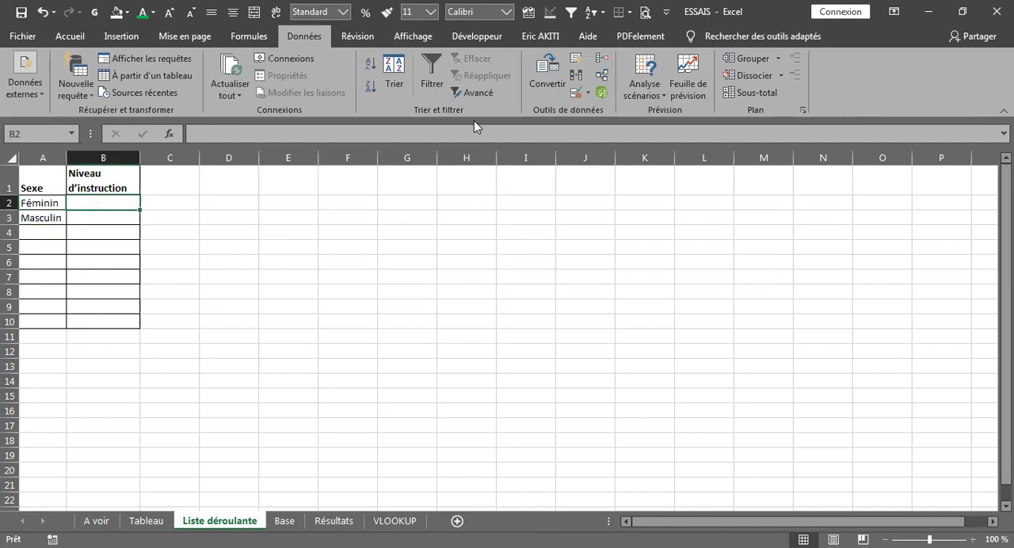
pyautogui.click(576, 95)
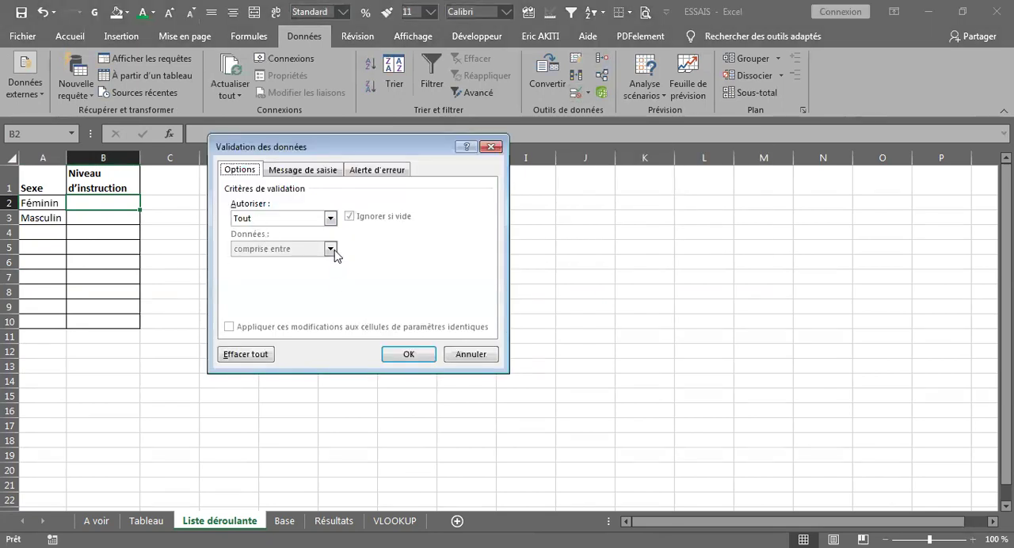
pyautogui.click(328, 223)
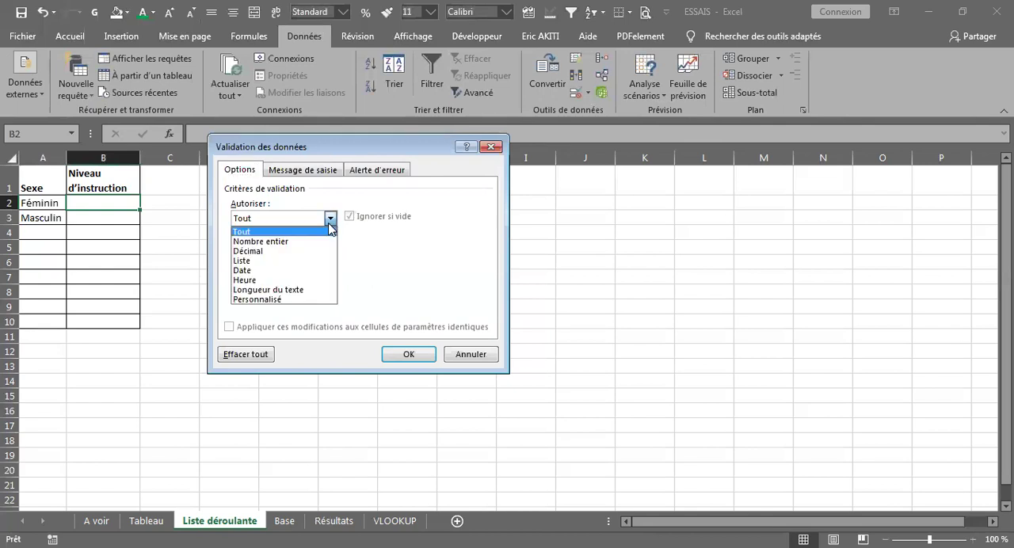
pyautogui.click(257, 268)
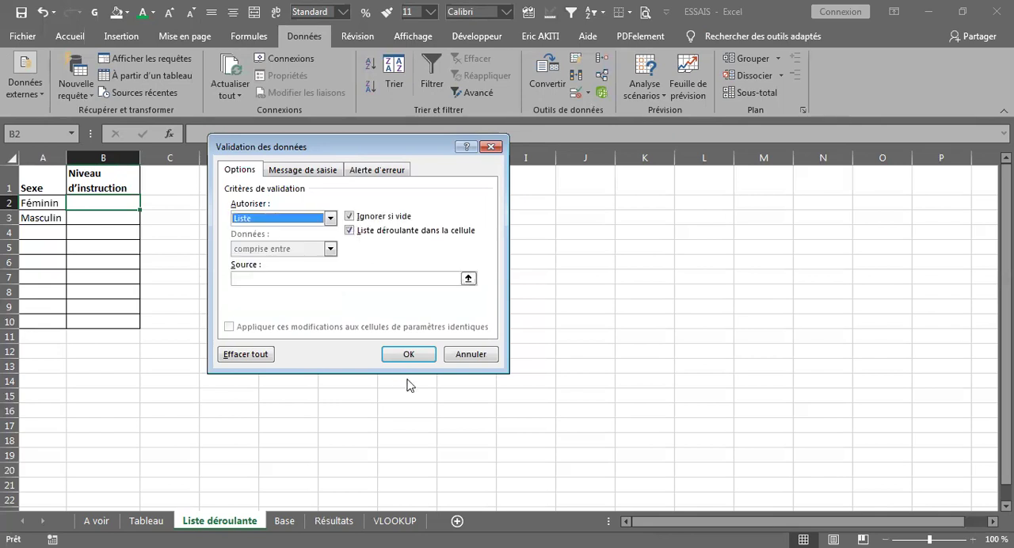
pyautogui.click(470, 355)
pyautogui.click(148, 521)
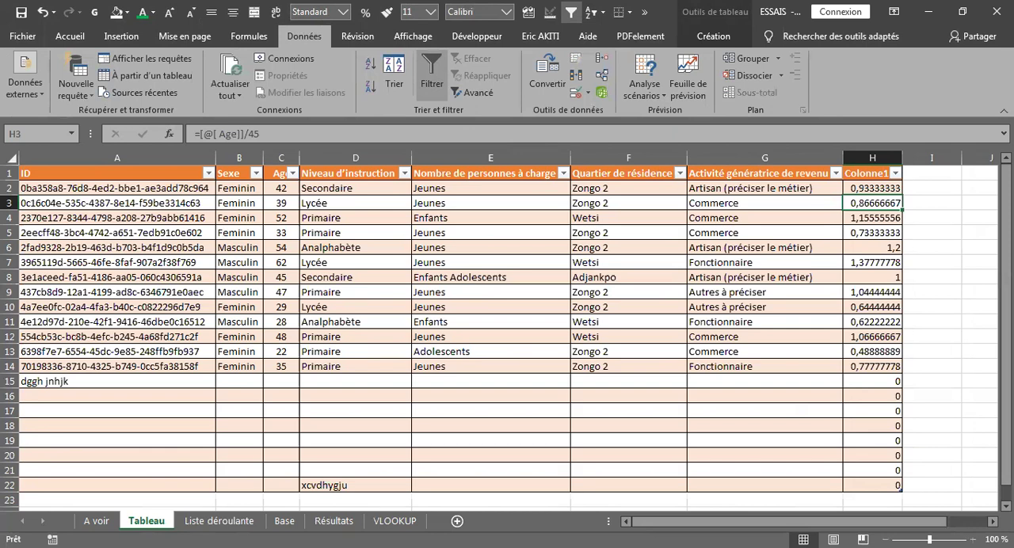
pyautogui.click(195, 523)
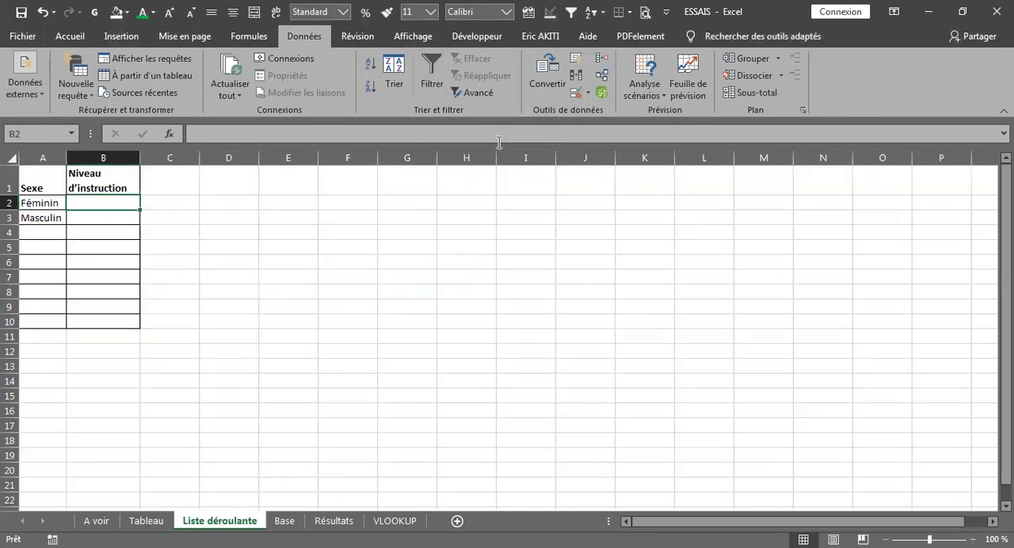
# Start a data validation rule for B2 under Niveau d'instruction that allows values of type Liste
pyautogui.click(578, 95)
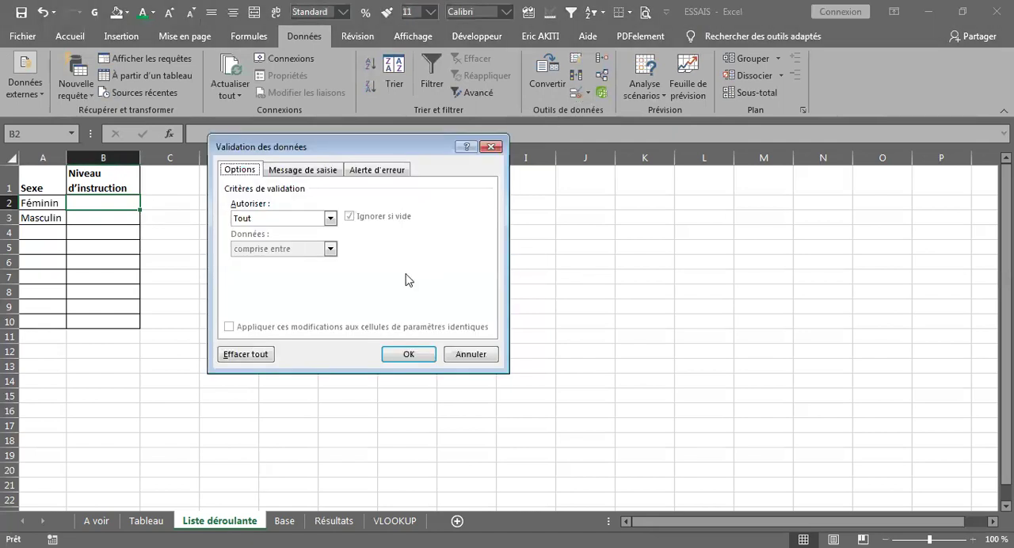
pyautogui.click(331, 219)
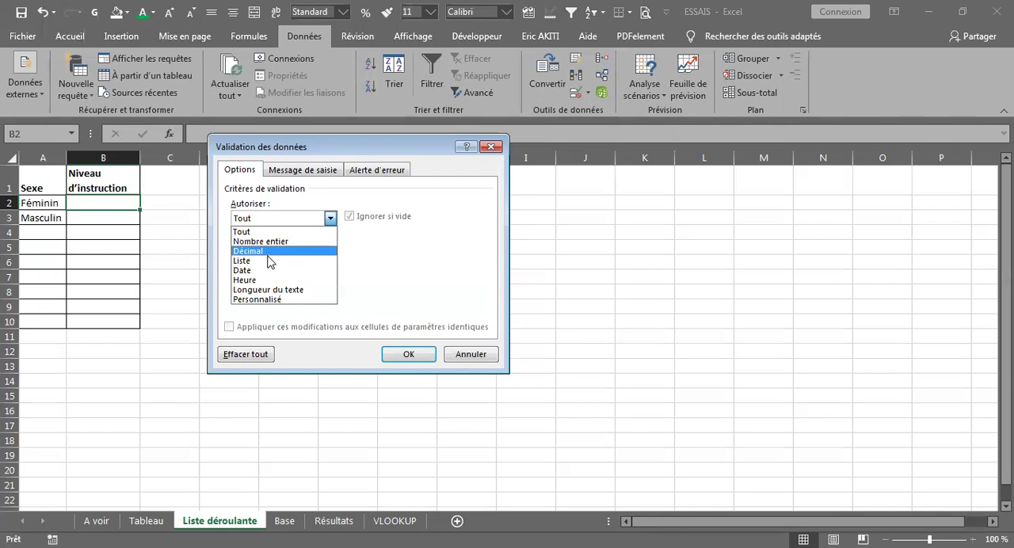
pyautogui.click(266, 262)
pyautogui.click(243, 277)
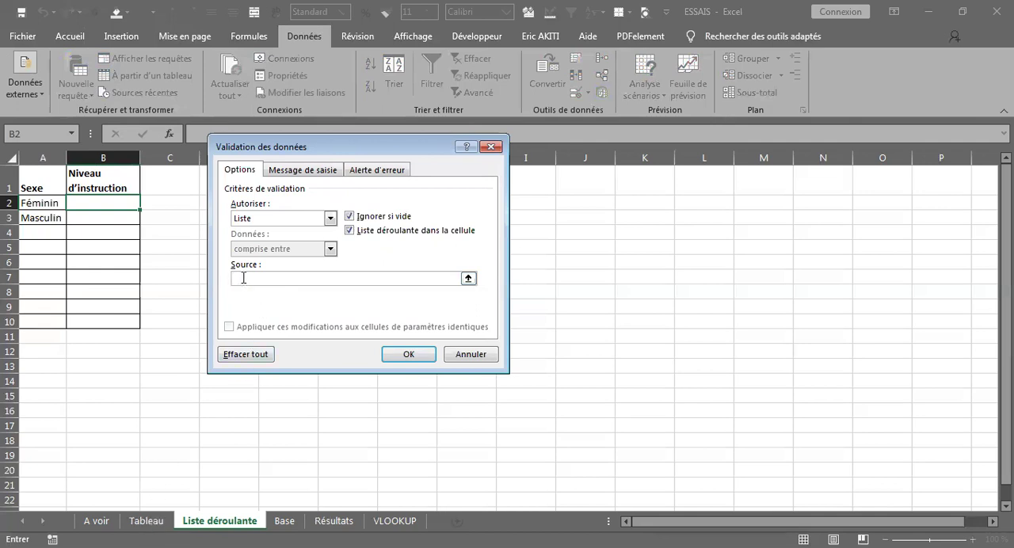
# Use D2:D4 on the Tableau sheet as the list source for B2, apply the rule and open the cell's dropdown
pyautogui.click(147, 523)
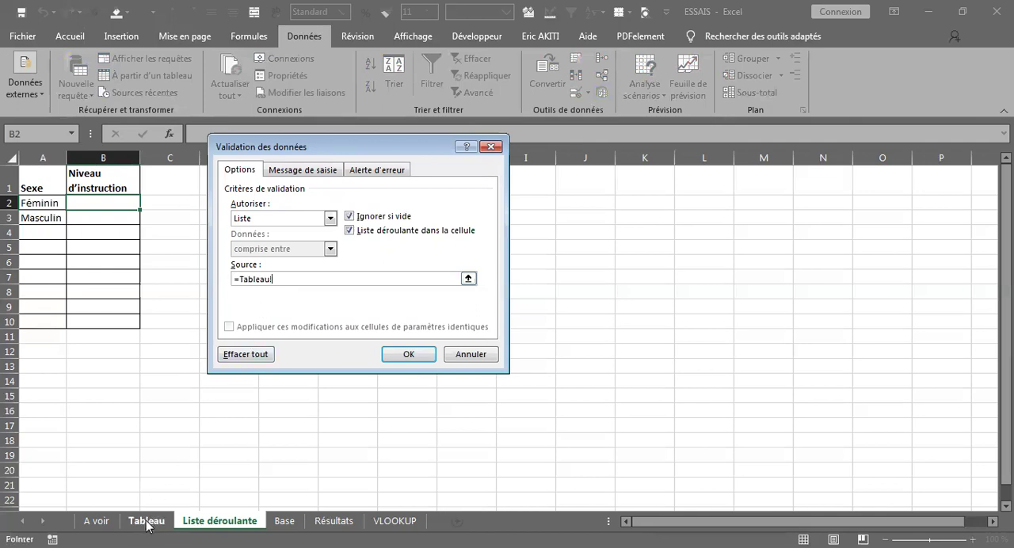
pyautogui.moveTo(315, 152); pyautogui.dragTo(537, 138)
pyautogui.click(233, 185)
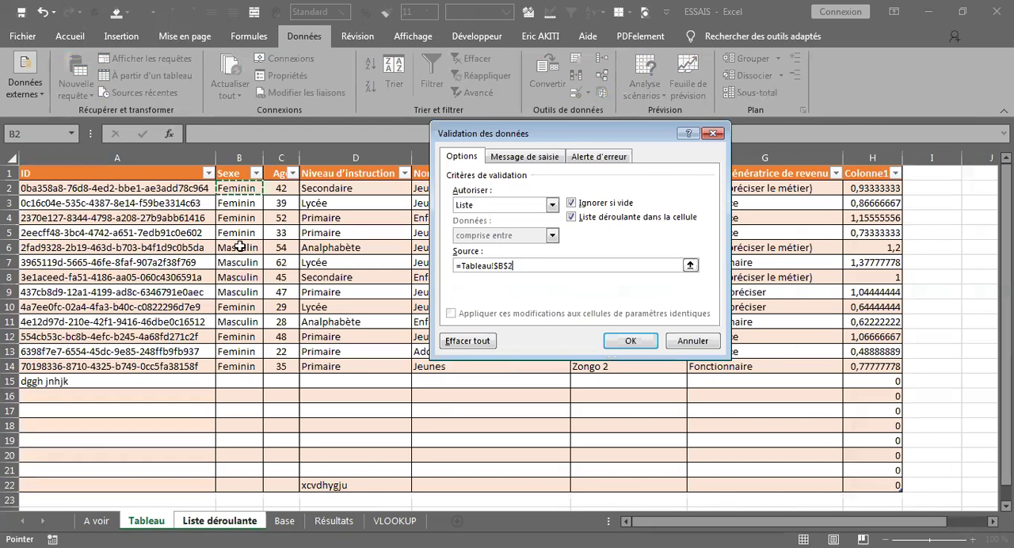
pyautogui.hotkey('shift', 'Down')
pyautogui.click(320, 191)
pyautogui.moveTo(319, 192); pyautogui.dragTo(319, 210)
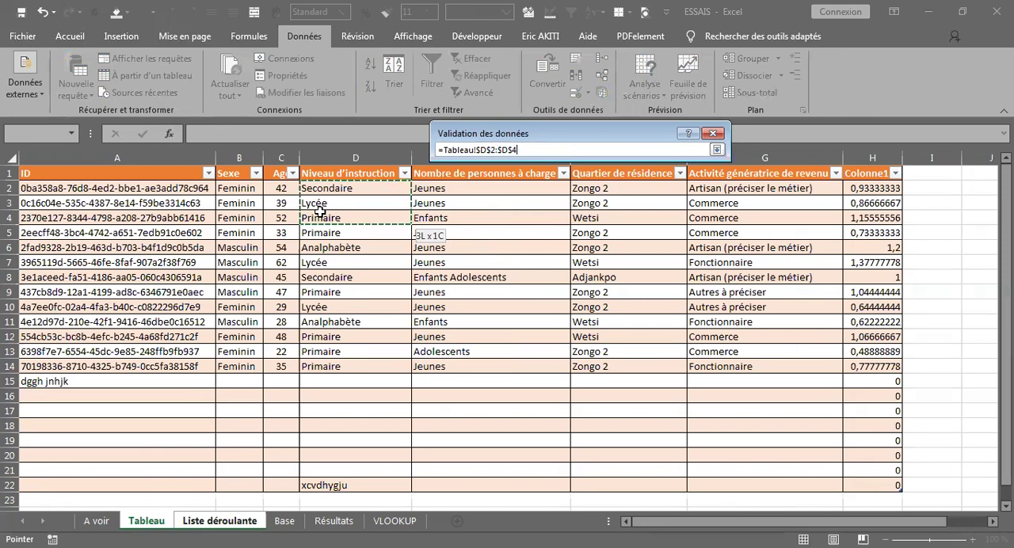
pyautogui.moveTo(319, 210); pyautogui.dragTo(320, 210)
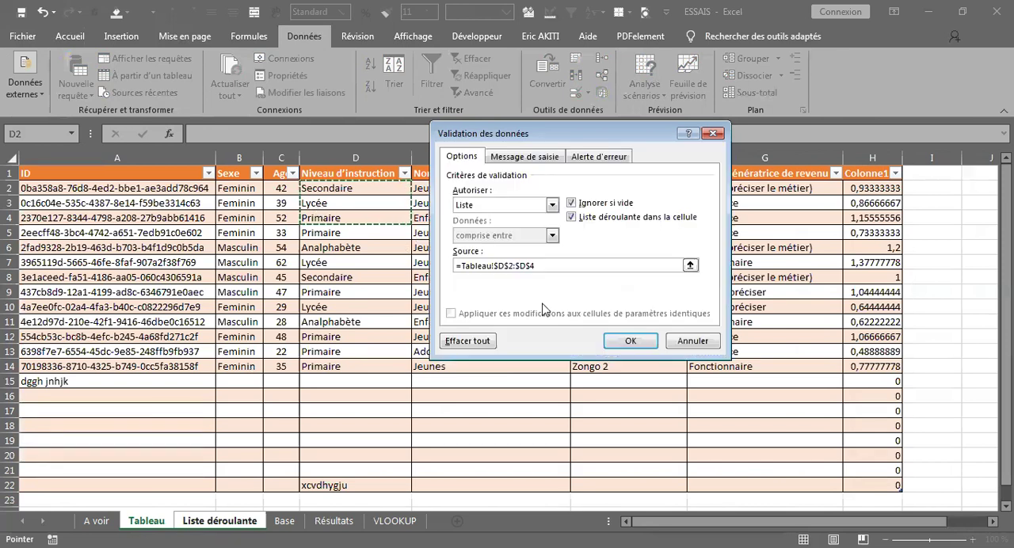
pyautogui.click(639, 346)
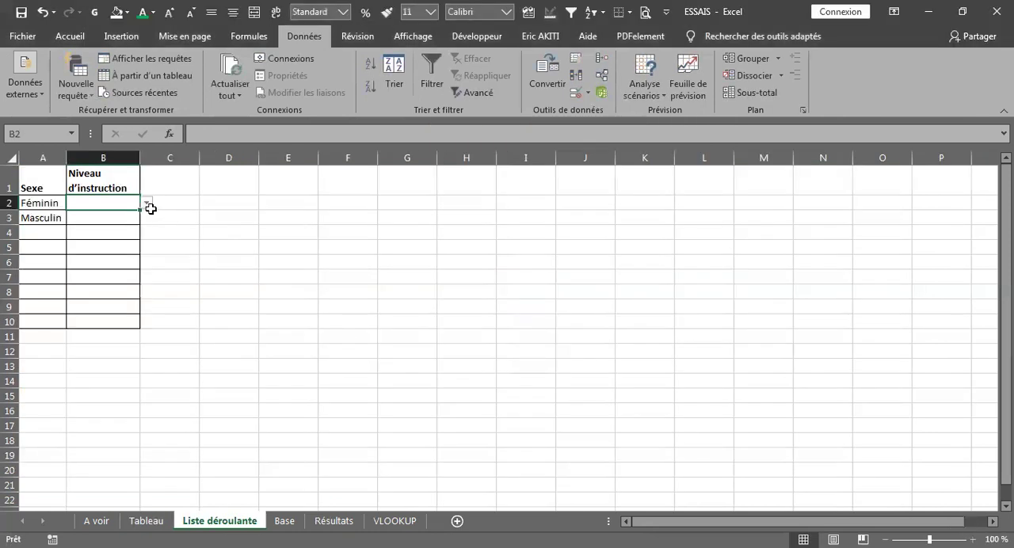
pyautogui.click(146, 205)
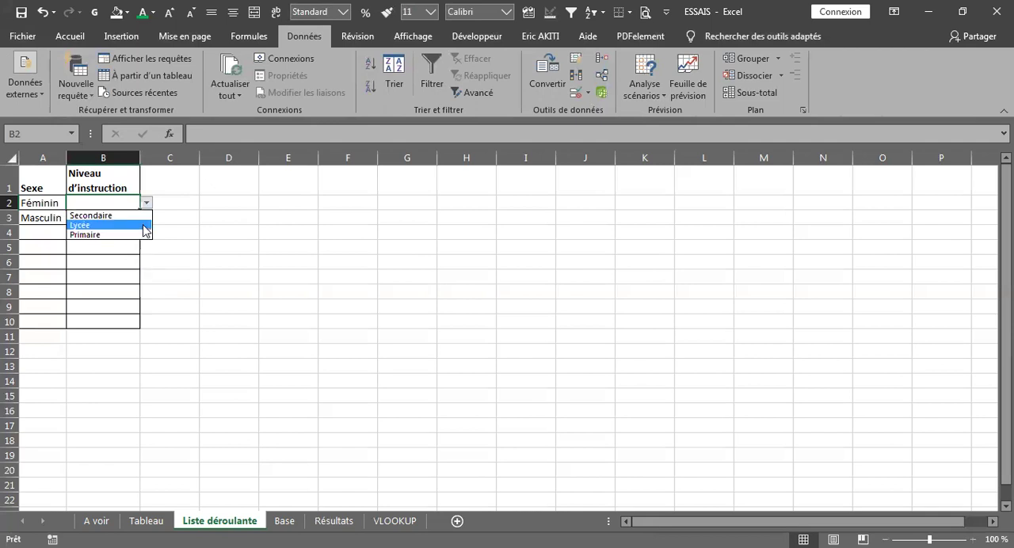
# Fill the B2 validation down to B10, then choose Secondaire in B2 and Lycée in B3 from their dropdown lists
pyautogui.click(147, 203)
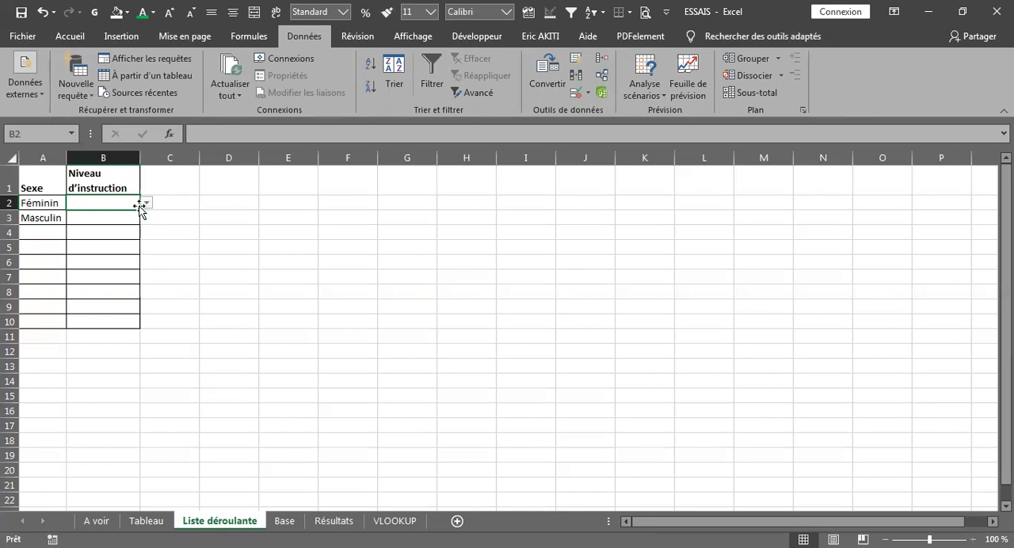
pyautogui.moveTo(140, 208); pyautogui.dragTo(140, 325)
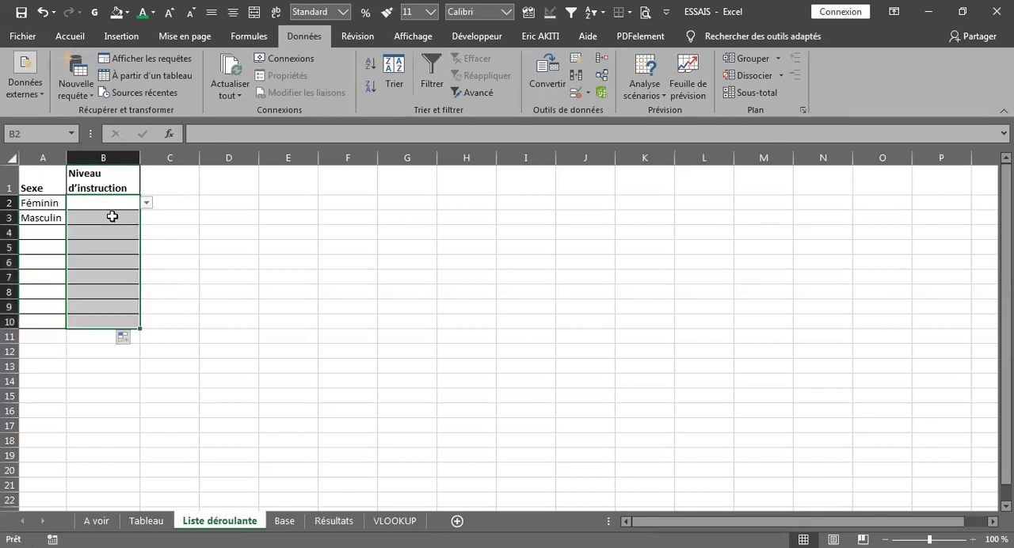
pyautogui.click(87, 203)
pyautogui.click(146, 204)
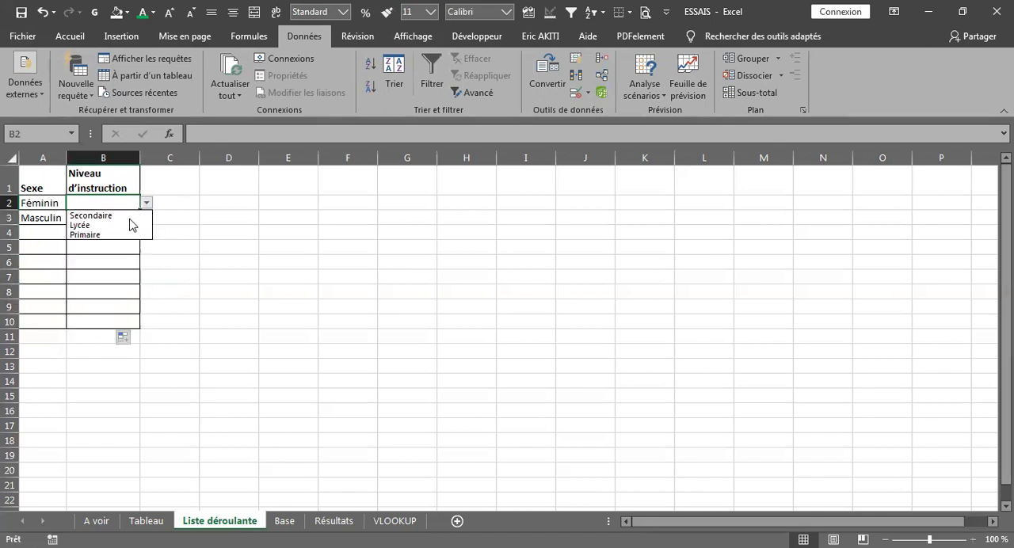
pyautogui.click(110, 216)
pyautogui.click(132, 218)
pyautogui.click(148, 230)
pyautogui.click(129, 220)
pyautogui.click(146, 218)
pyautogui.click(114, 238)
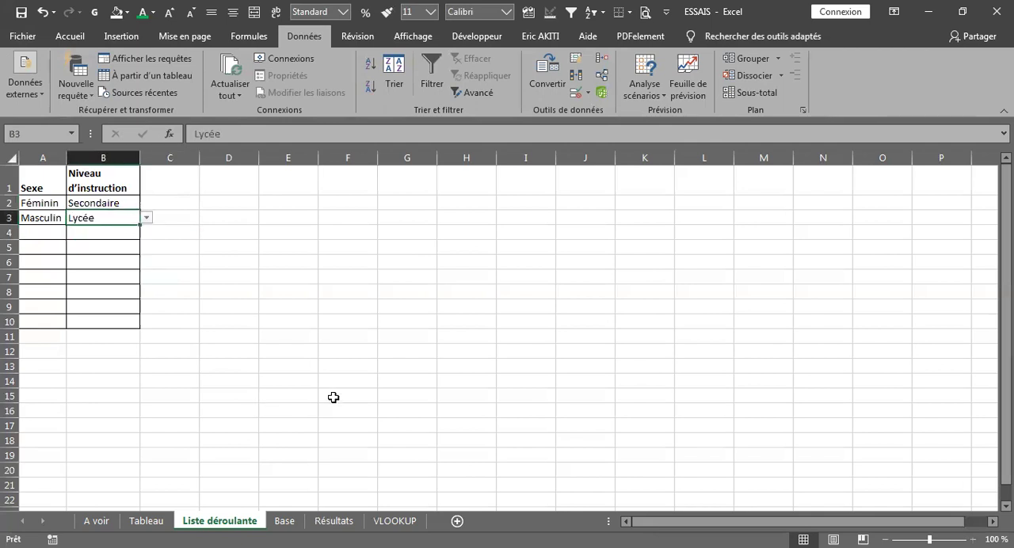
# Review the topic list on the A voir sheet, then look over the ID and Sexe columns on the Base sheet
pyautogui.click(100, 522)
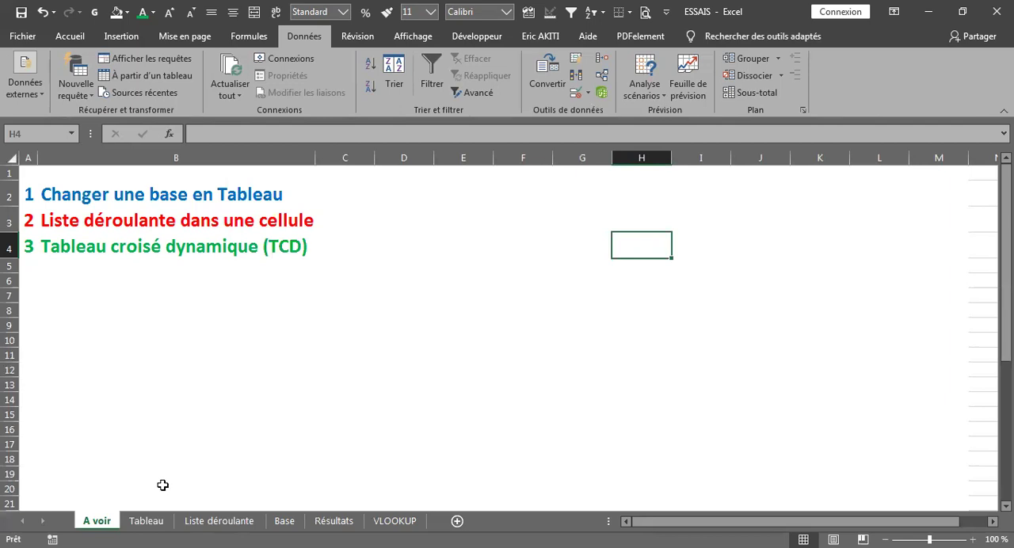
pyautogui.click(285, 521)
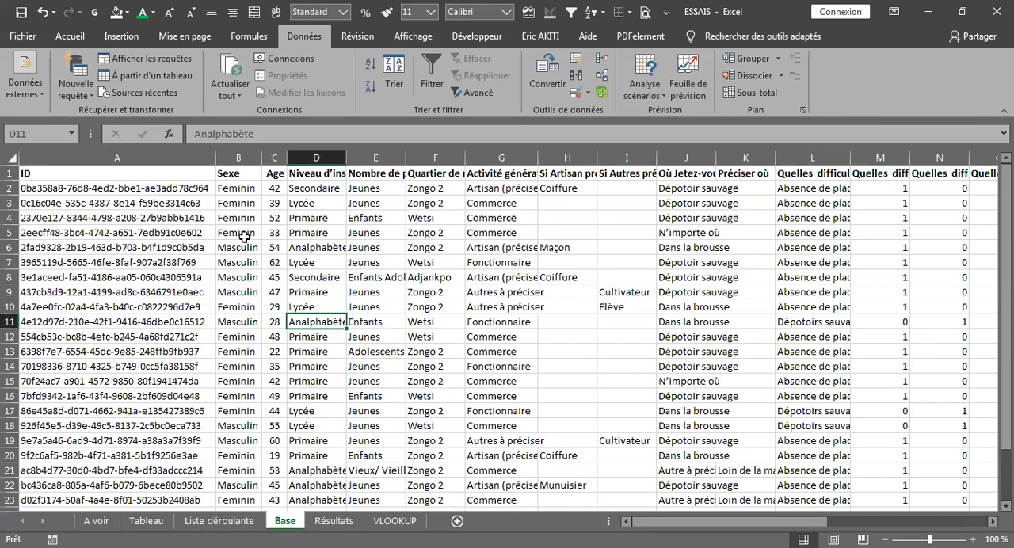
pyautogui.click(147, 217)
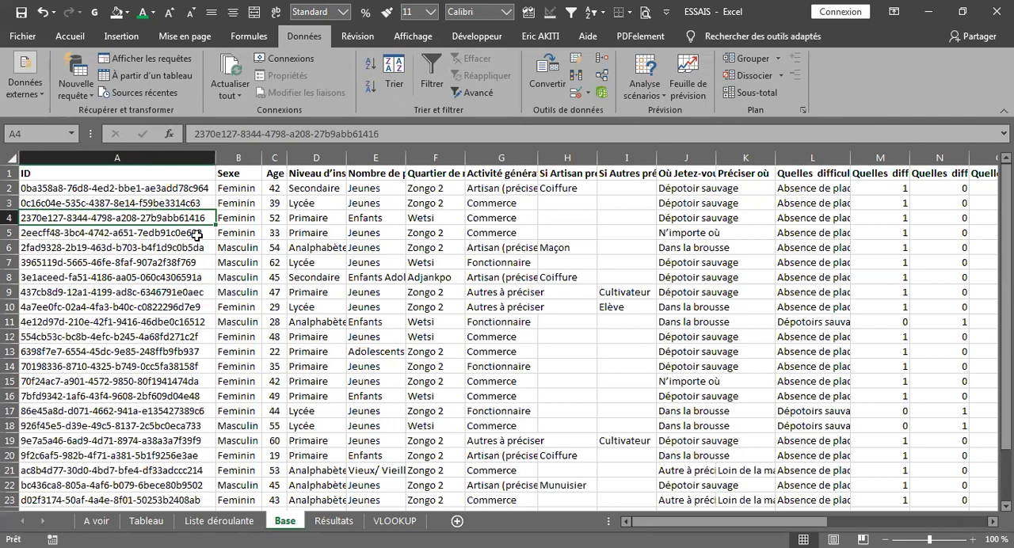
pyautogui.click(236, 222)
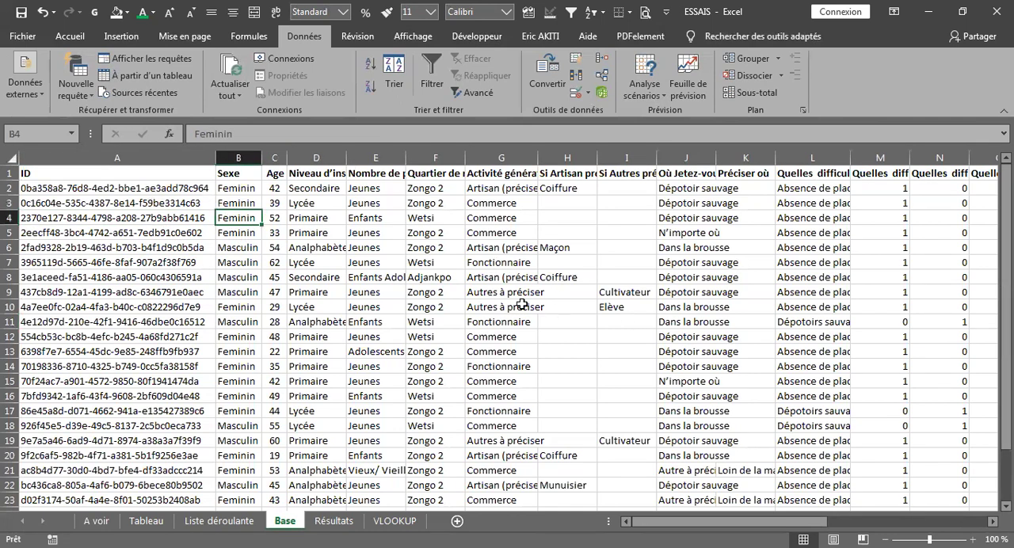
# Create a pivot table from the Base sheet range A1:AC27 on a new worksheet, checking that the range covers all columns
pyautogui.click(190, 224)
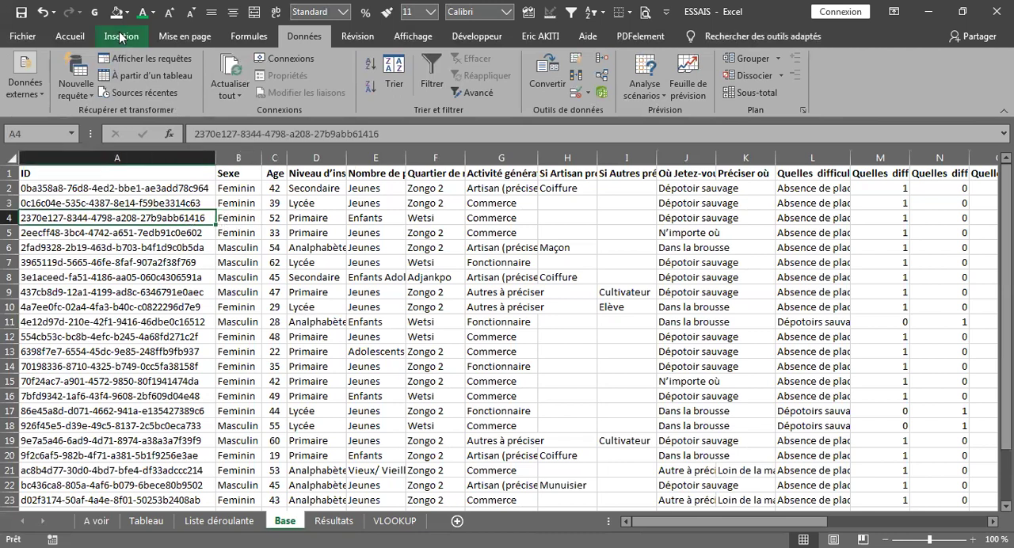
pyautogui.click(120, 38)
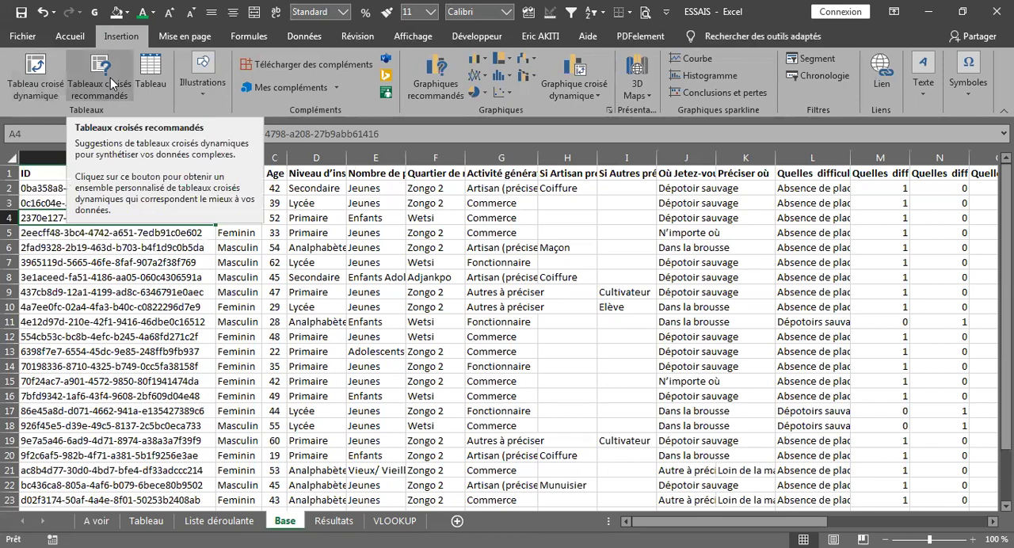
pyautogui.click(33, 75)
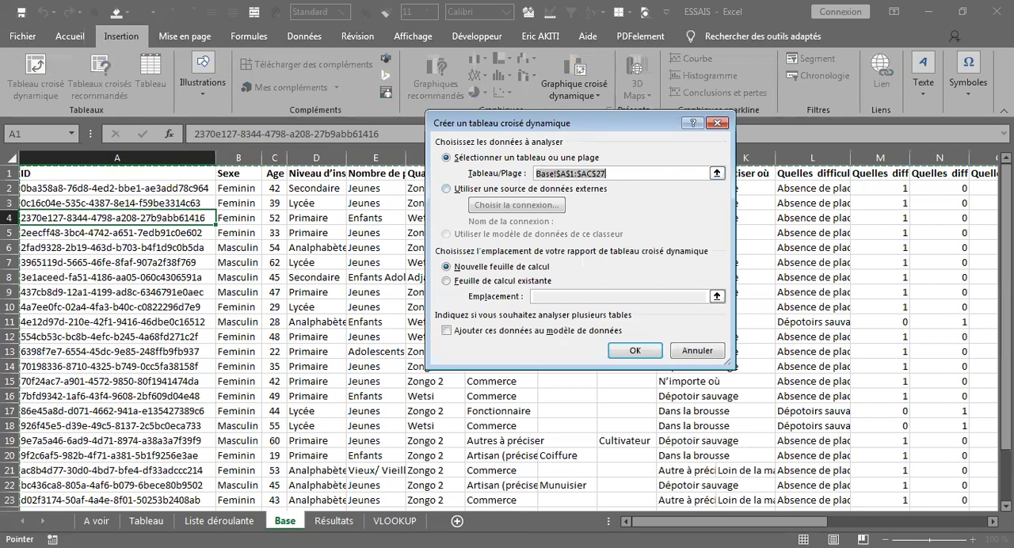
pyautogui.moveTo(700, 529); pyautogui.dragTo(864, 524)
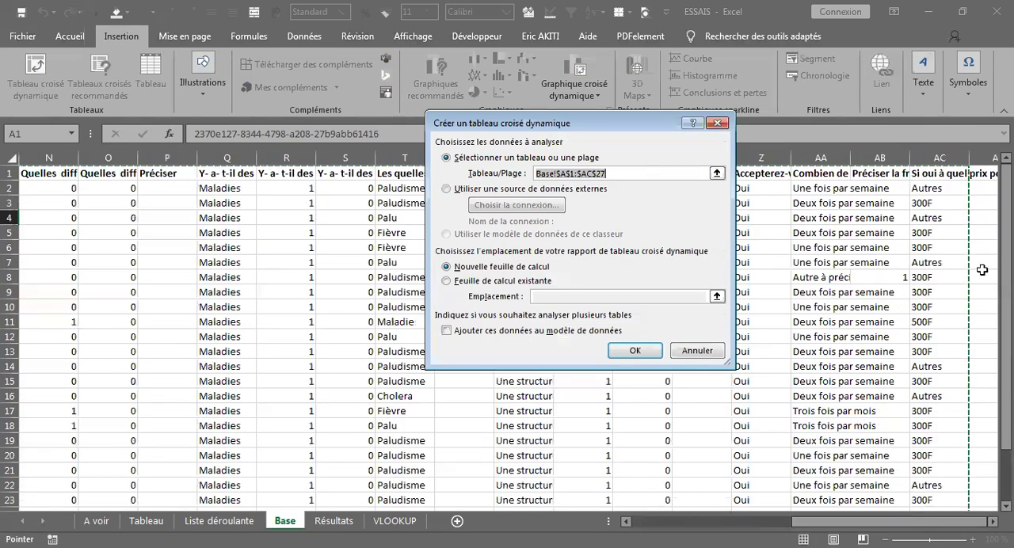
pyautogui.moveTo(1006, 270)
pyautogui.mouseDown()
pyautogui.moveTo(1007, 324)
pyautogui.moveTo(1006, 274)
pyautogui.mouseUp()
pyautogui.moveTo(905, 523); pyautogui.dragTo(705, 527)
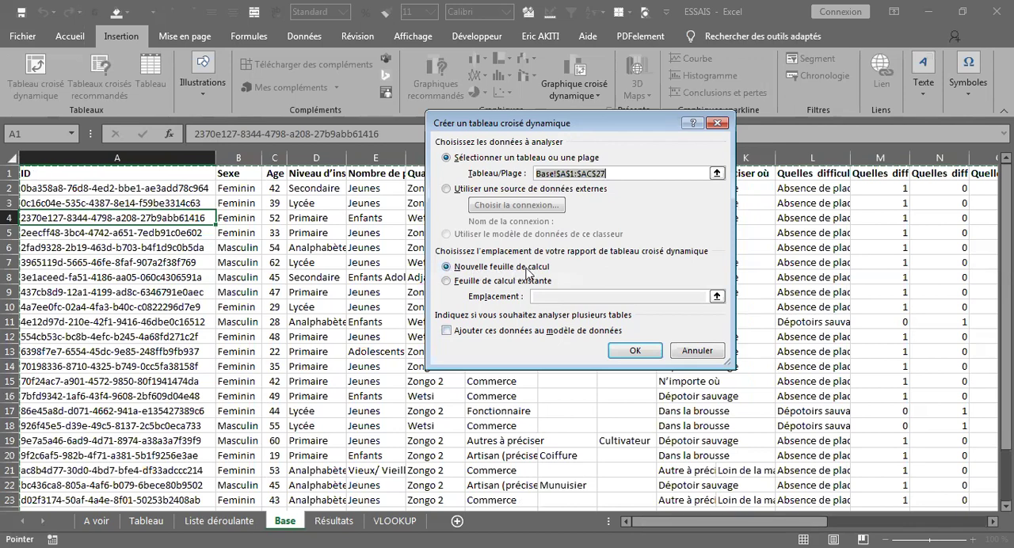
pyautogui.click(634, 352)
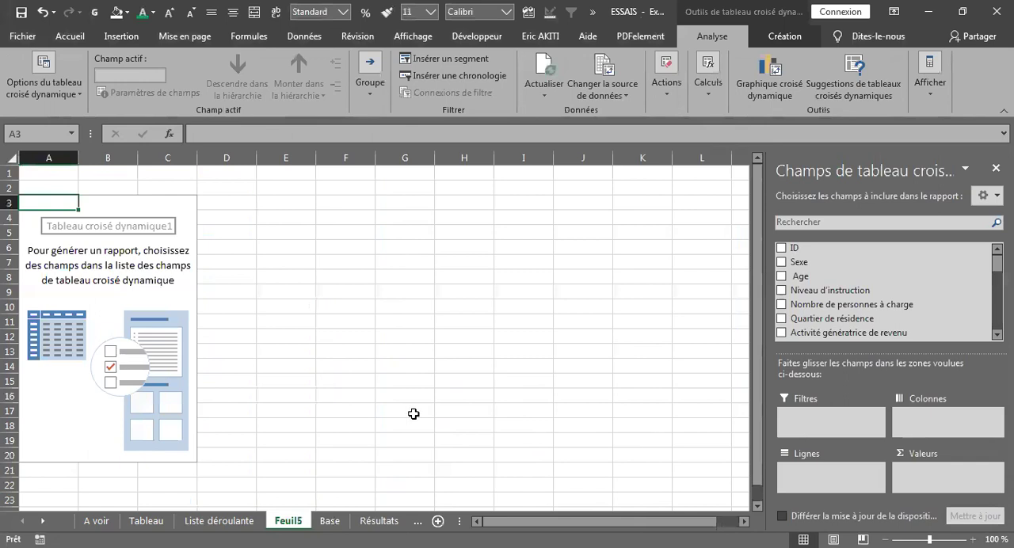
# Rename the new pivot table sheet as TCD Base and keep it as the active sheet
pyautogui.doubleClick(289, 523)
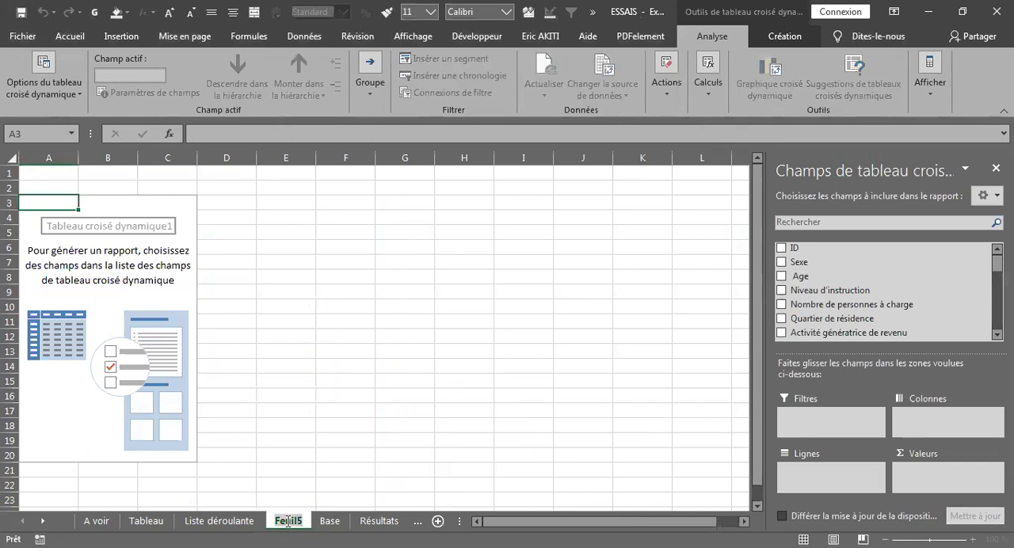
pyautogui.write('TCD')
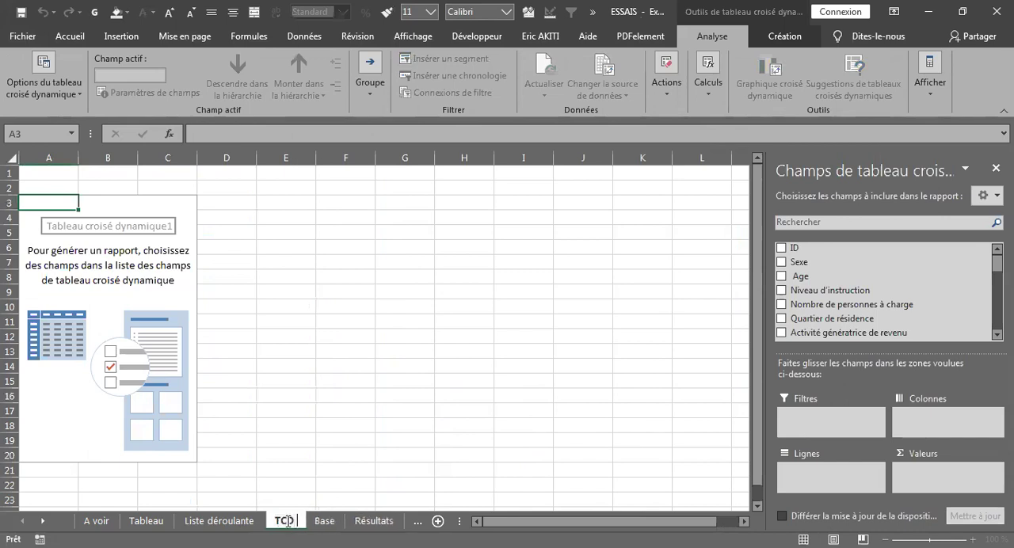
pyautogui.write(' B')
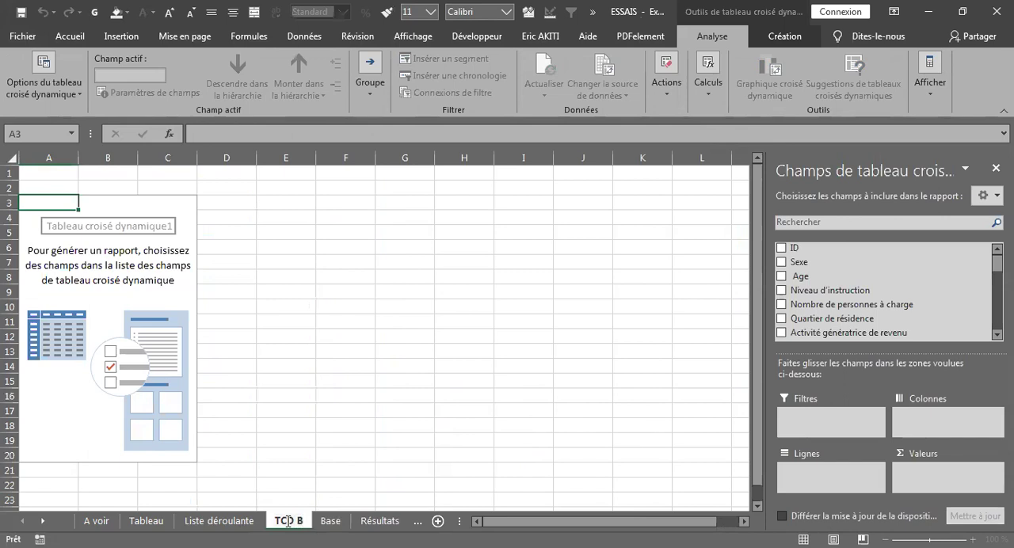
pyautogui.write('se')
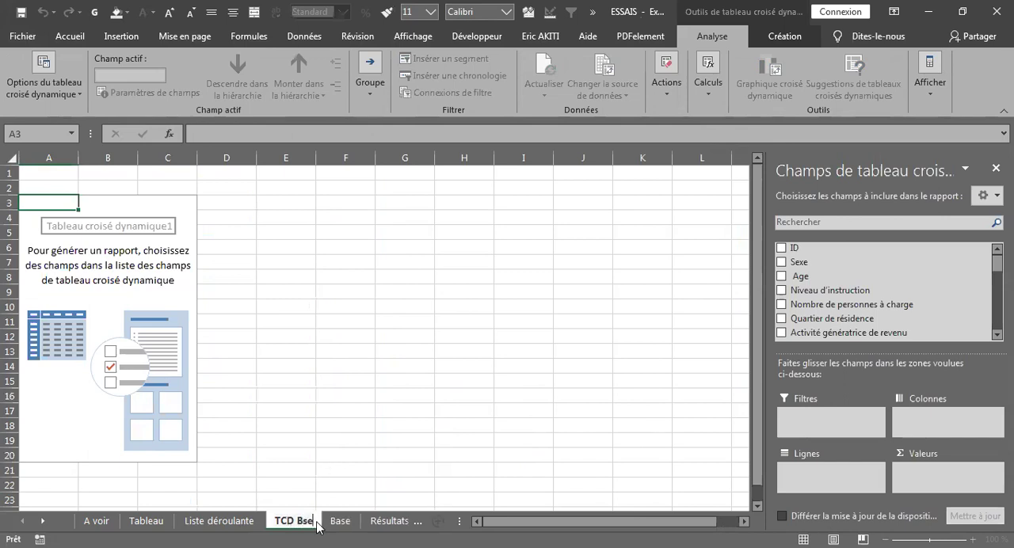
pyautogui.write('a')
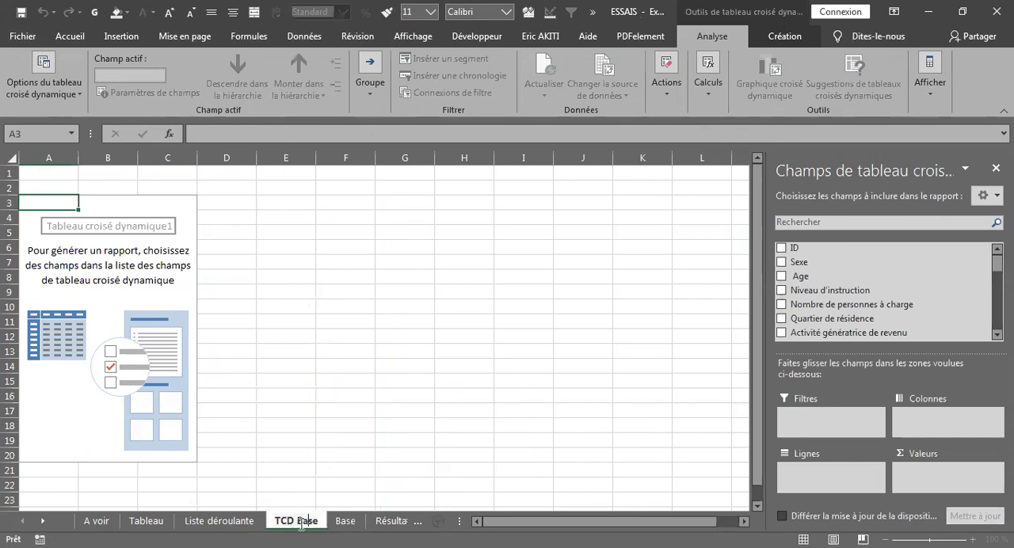
pyautogui.click(345, 521)
pyautogui.click(305, 520)
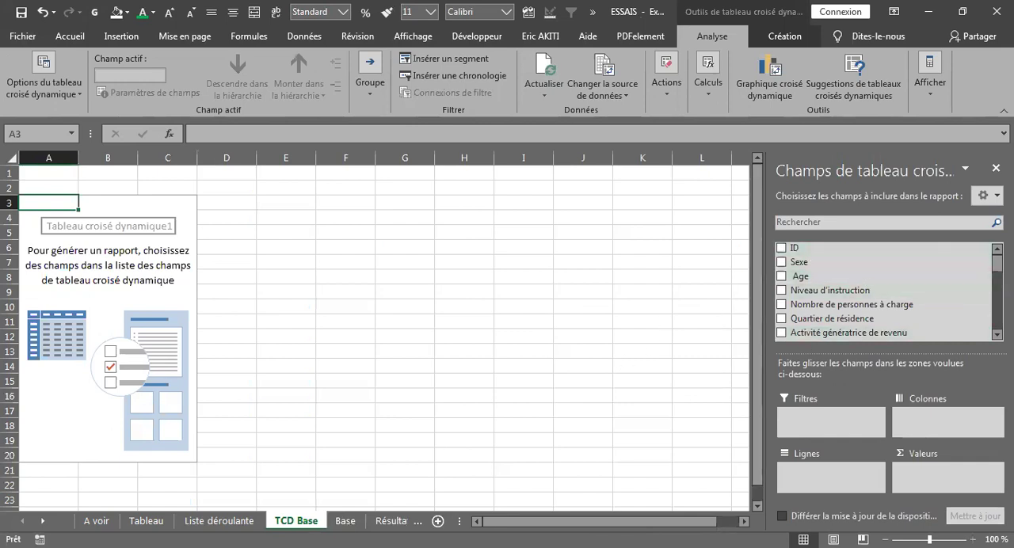
# Look through the available pivot table fields, then collapse the ribbon to free up space
pyautogui.scroll(-5, 887, 291)
pyautogui.scroll(-5, 888, 292)
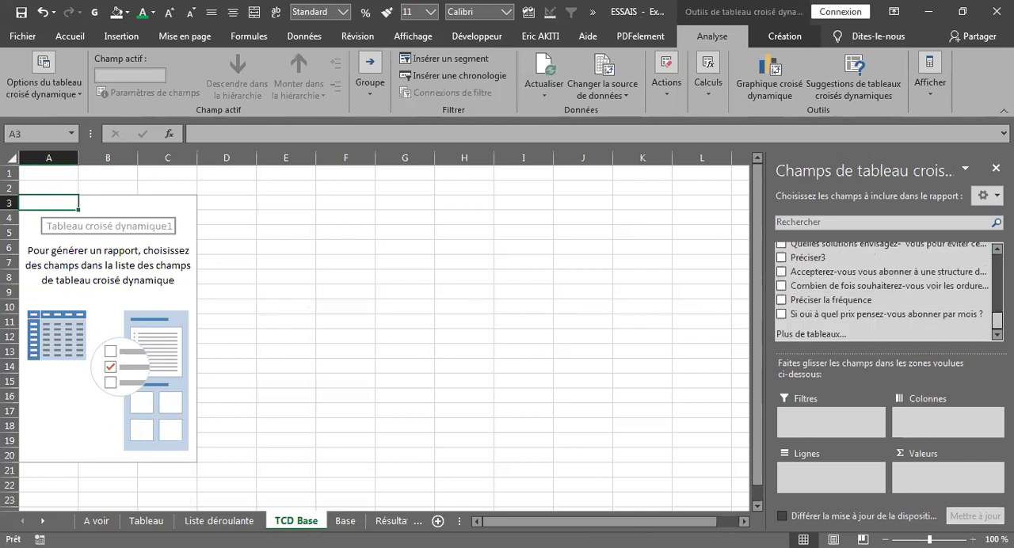
pyautogui.scroll(10, 887, 292)
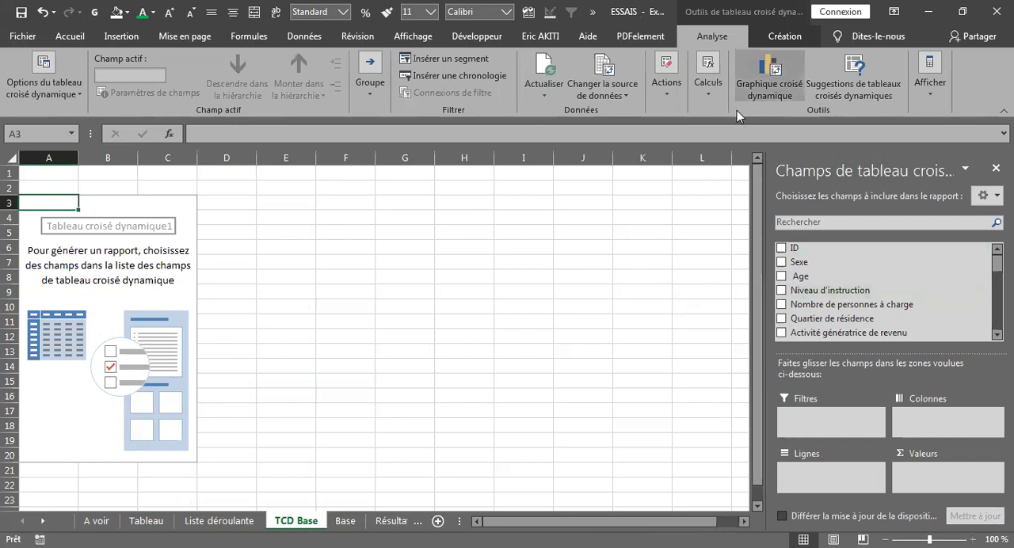
pyautogui.doubleClick(712, 35)
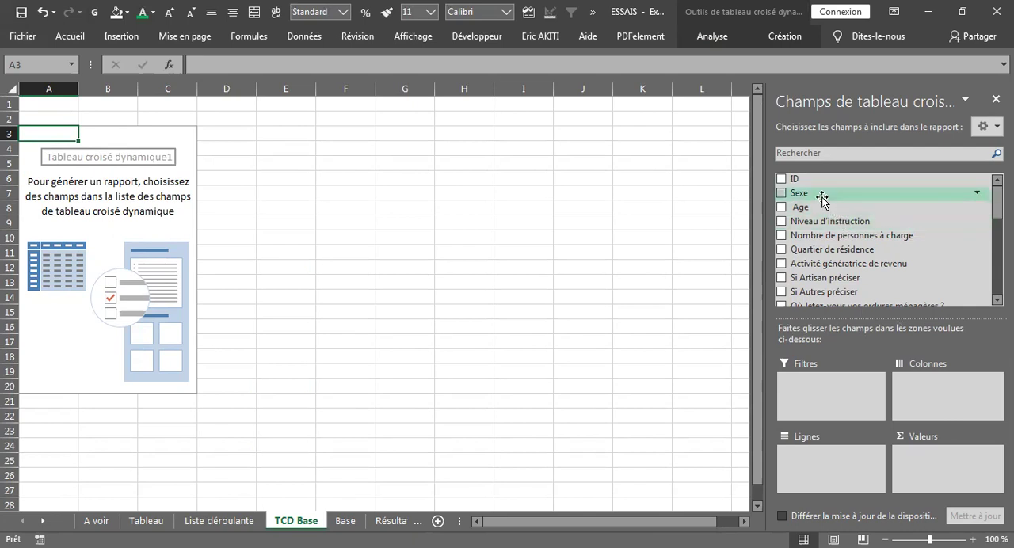
# Build the pivot table with Sexe as columns, the count of Sexe as values and Niveau d'instruction as rows
pyautogui.moveTo(820, 198); pyautogui.dragTo(931, 403)
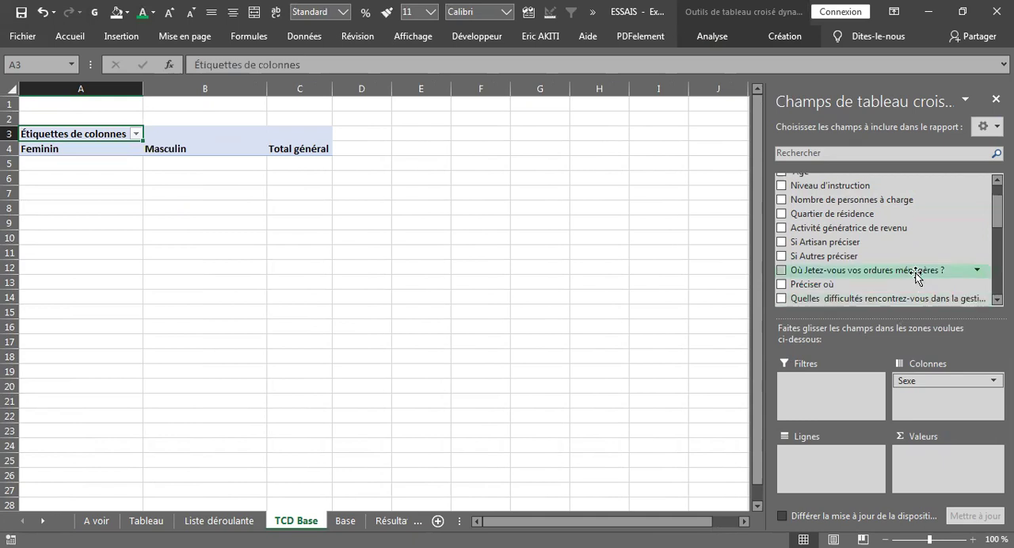
pyautogui.moveTo(997, 212); pyautogui.dragTo(996, 199)
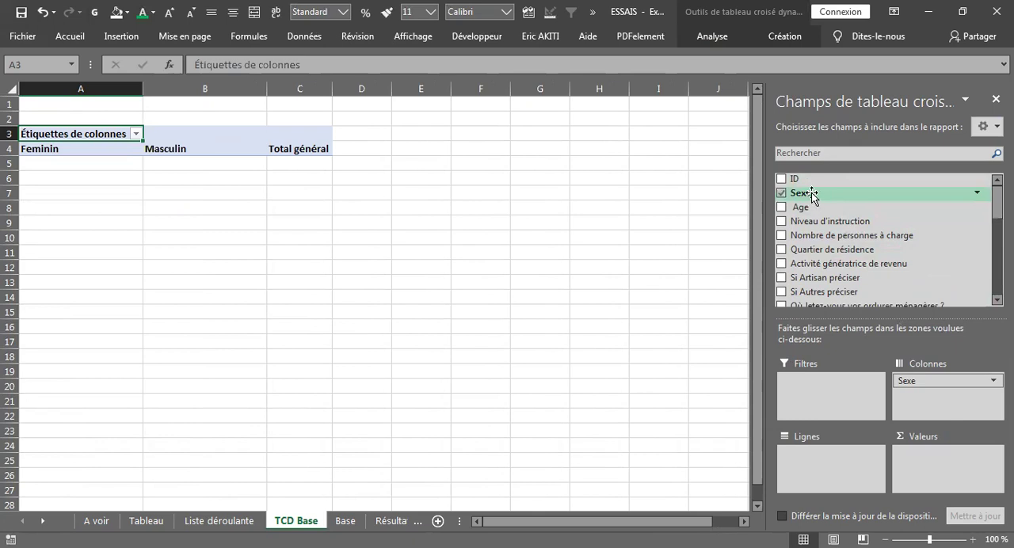
pyautogui.moveTo(808, 196); pyautogui.dragTo(931, 479)
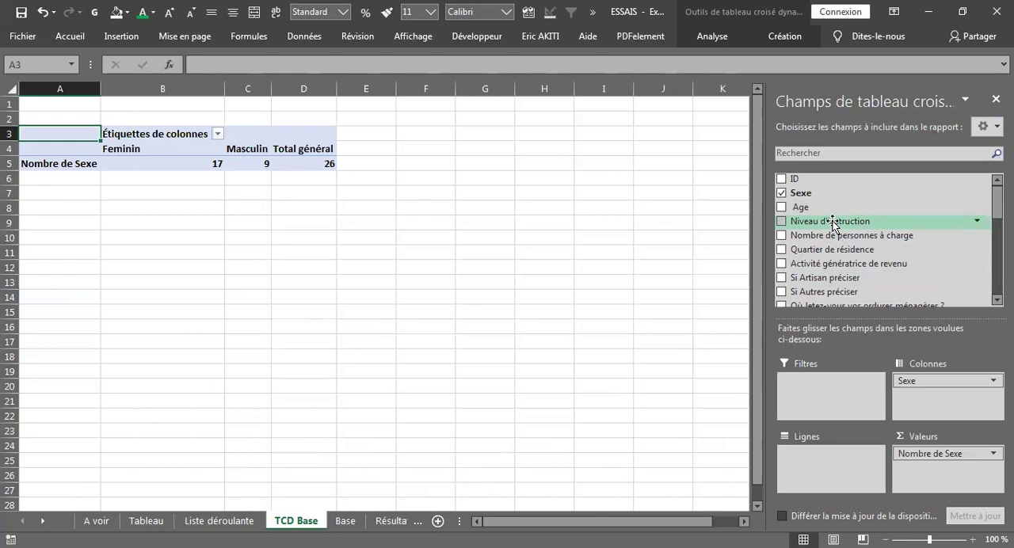
pyautogui.moveTo(833, 226); pyautogui.dragTo(838, 465)
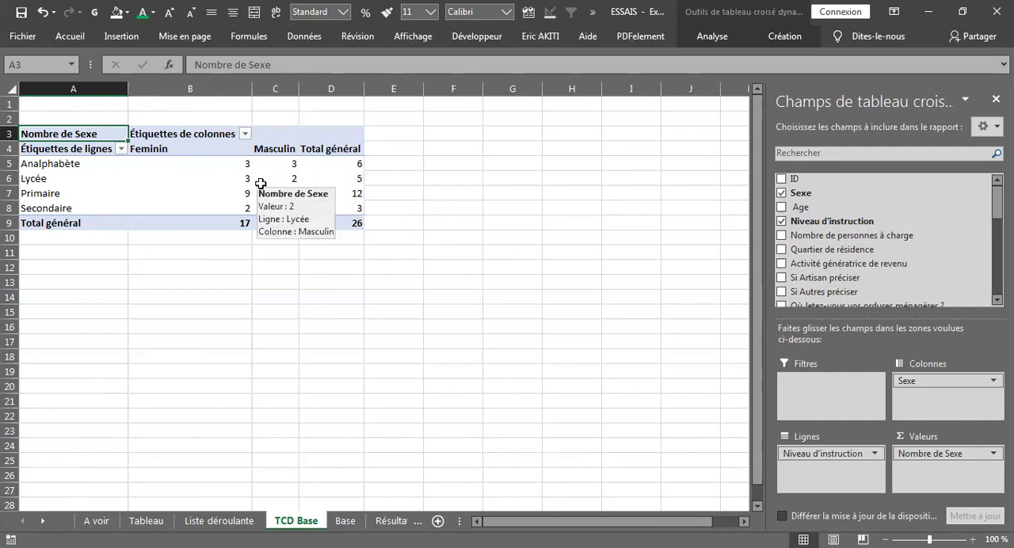
pyautogui.moveTo(233, 183)
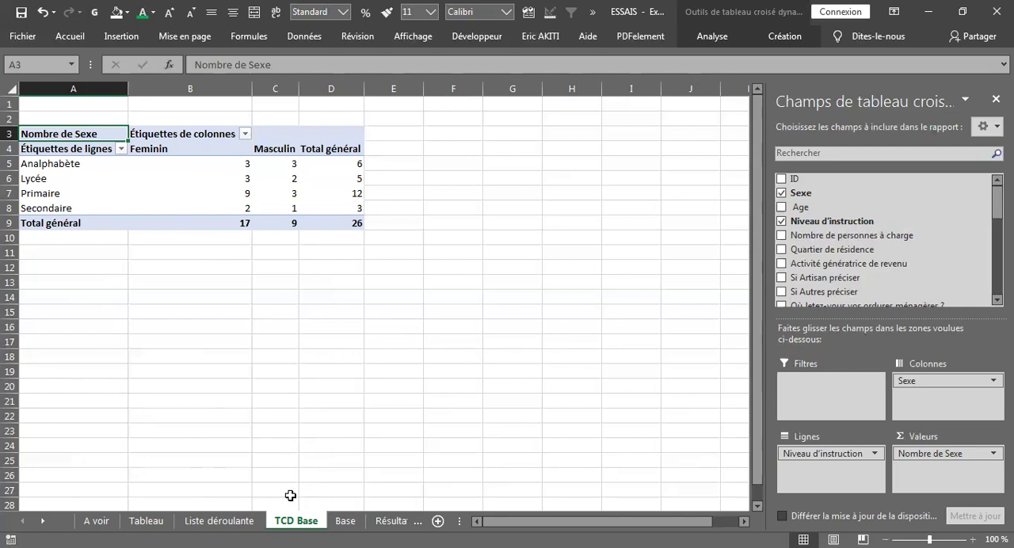
# Create a second pivot table from the Base sheet range A1:AC27 on a new worksheet
pyautogui.click(346, 522)
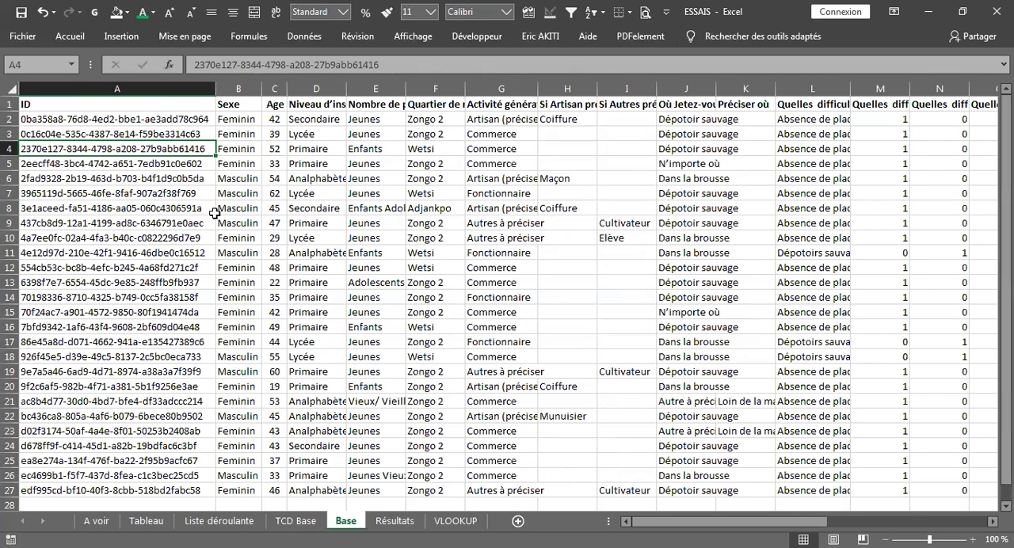
pyautogui.click(114, 38)
pyautogui.click(30, 83)
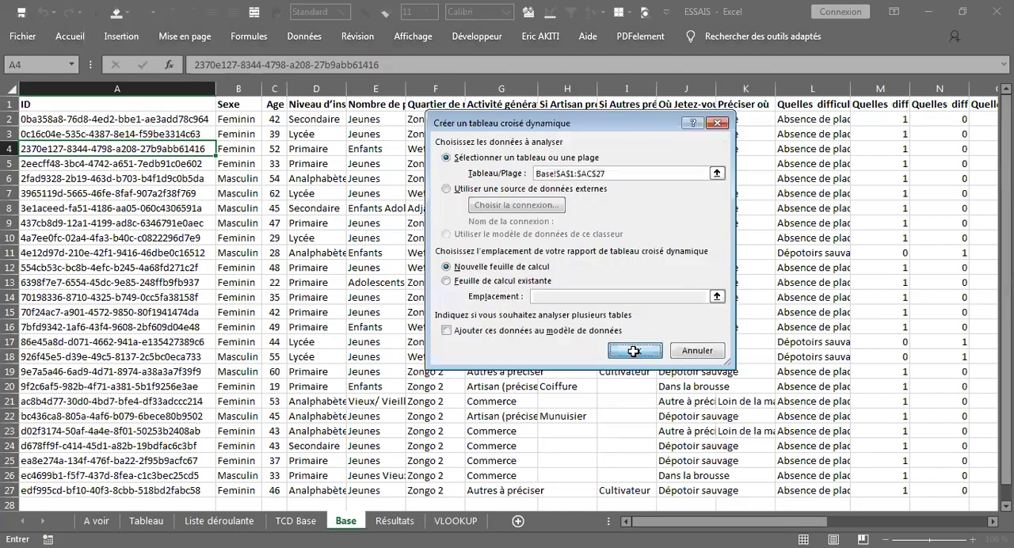
pyautogui.click(635, 353)
# Rename the second pivot table's sheet as TCD QUARTIER
pyautogui.doubleClick(350, 522)
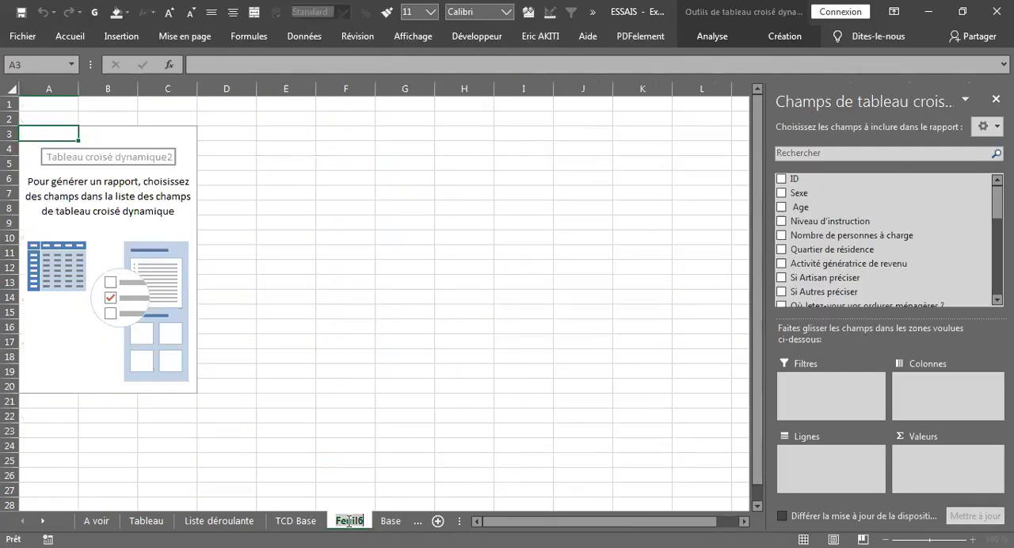
pyautogui.write('TCD')
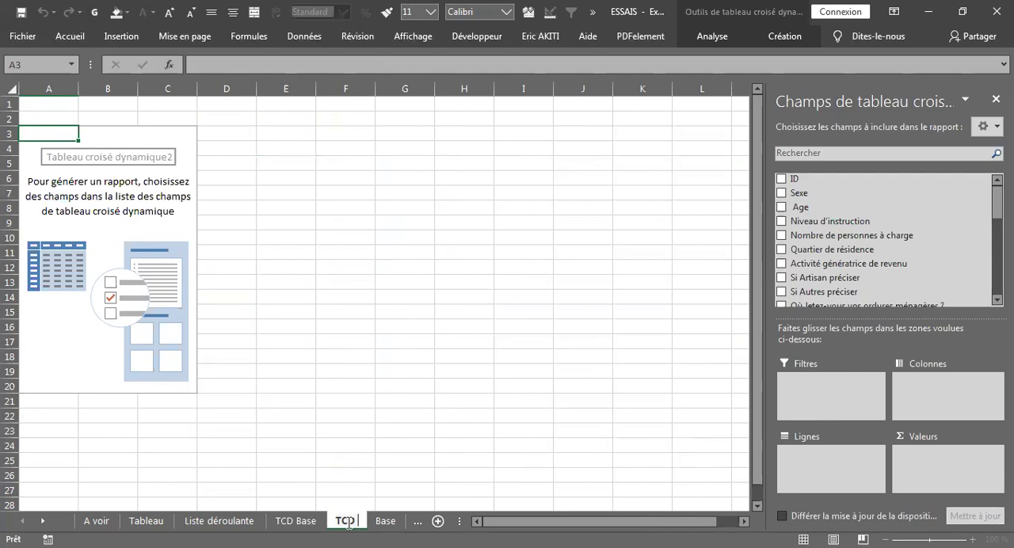
pyautogui.write('QUARTIER')
# Rename the TCD Base sheet as TCD SEXE, then return to the TCD QUARTIER sheet
pyautogui.click(315, 520)
pyautogui.doubleClick(316, 521)
pyautogui.moveTo(318, 520); pyautogui.dragTo(299, 521)
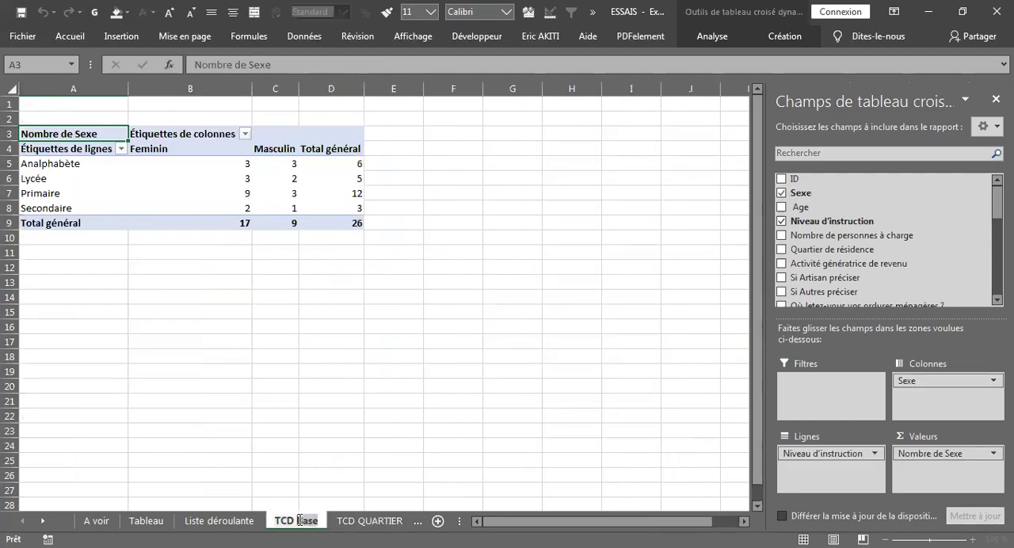
pyautogui.write('AXE')
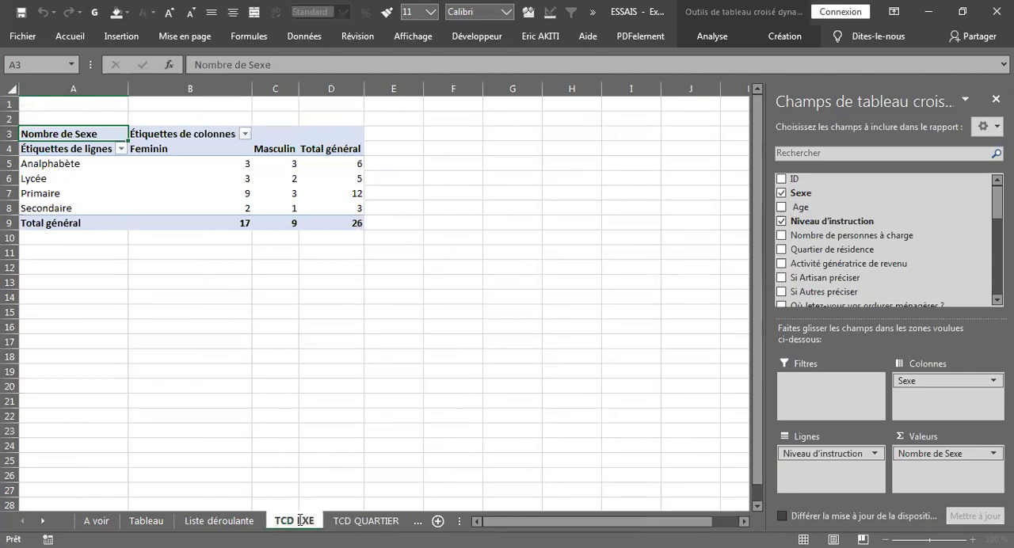
pyautogui.write('SE')
pyautogui.click(369, 523)
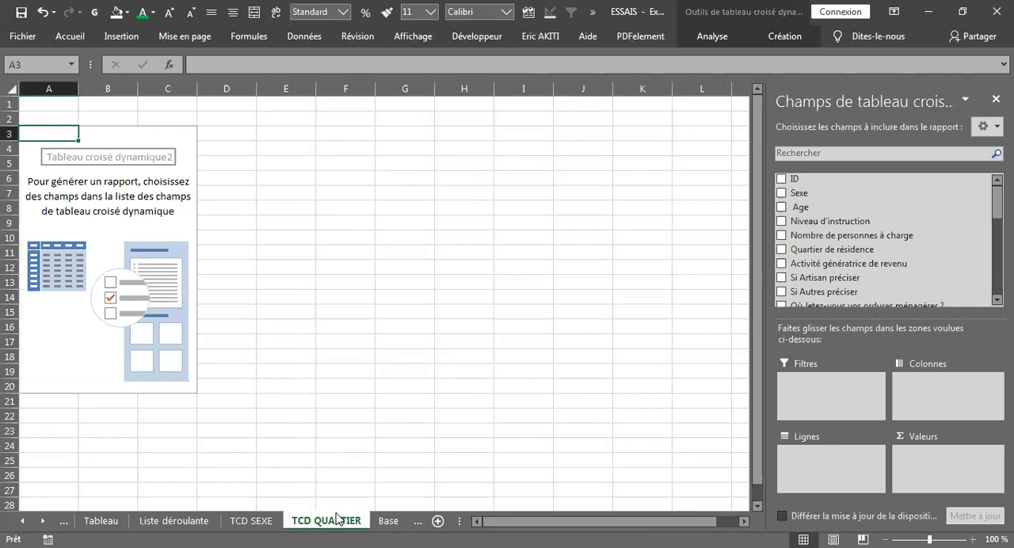
# Build the TCD QUARTIER pivot table with Quartier de résidence as rows and its count as values, and Activité génératrice de revenu as columns
pyautogui.click(56, 167)
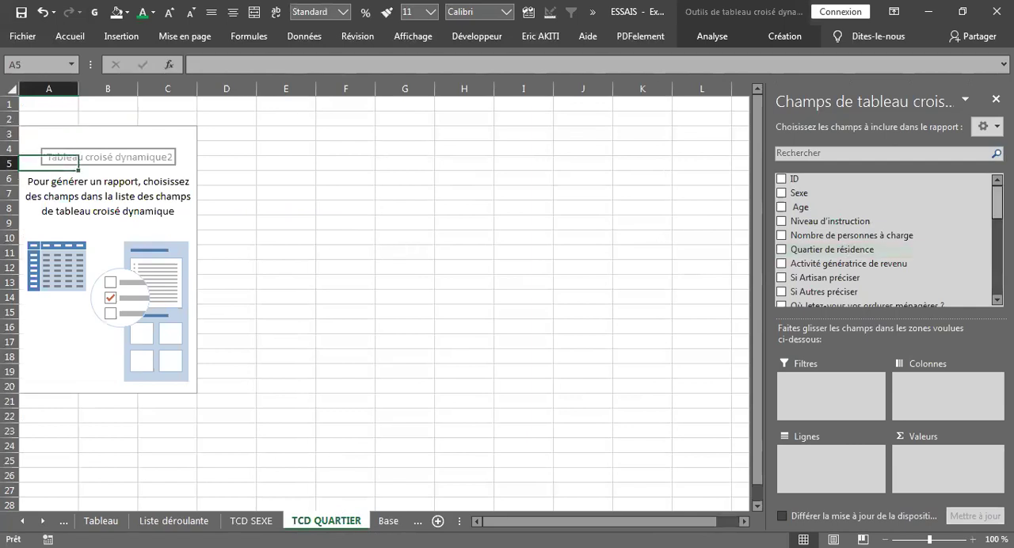
pyautogui.scroll(-2, 985, 211)
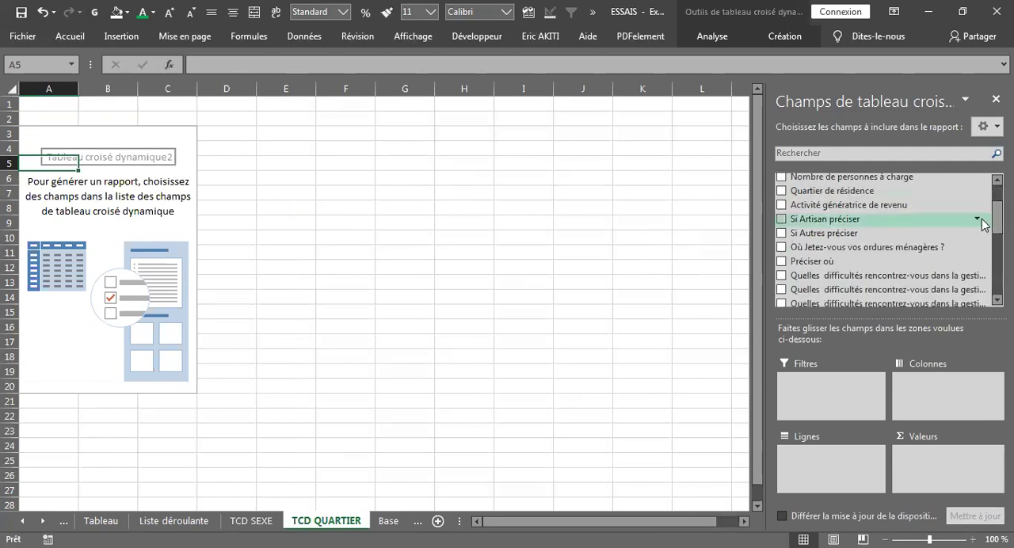
pyautogui.scroll(2, 978, 279)
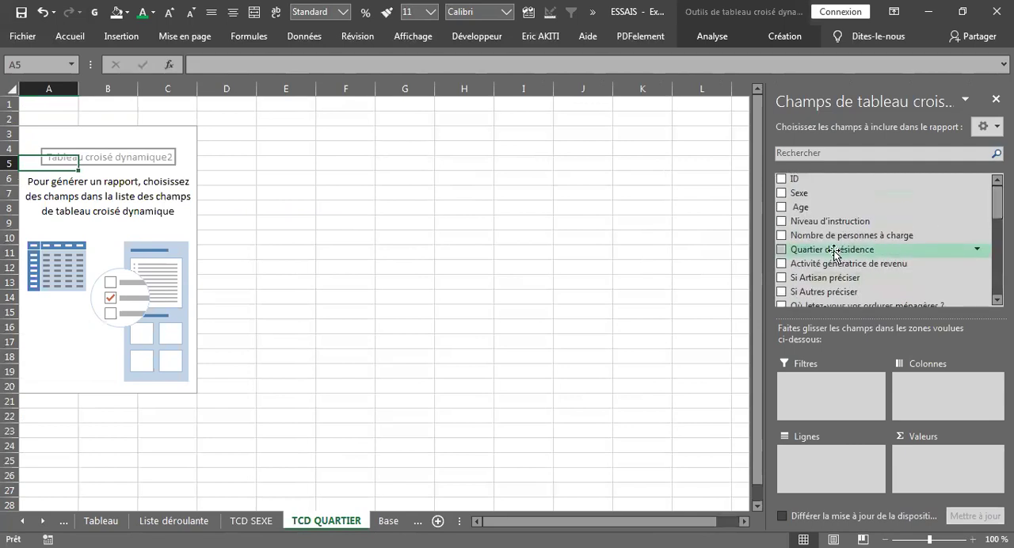
pyautogui.moveTo(835, 251); pyautogui.dragTo(839, 461)
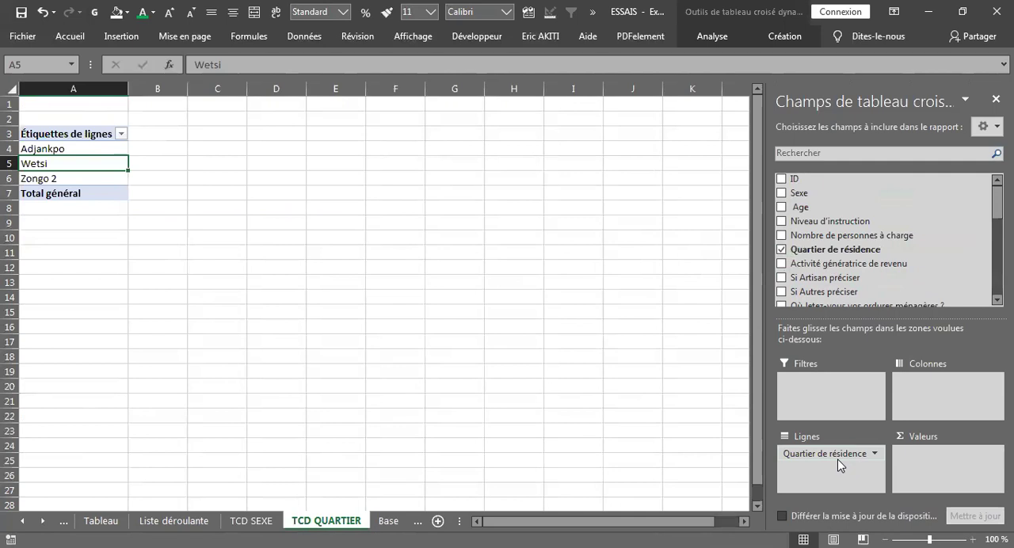
pyautogui.moveTo(838, 251); pyautogui.dragTo(936, 457)
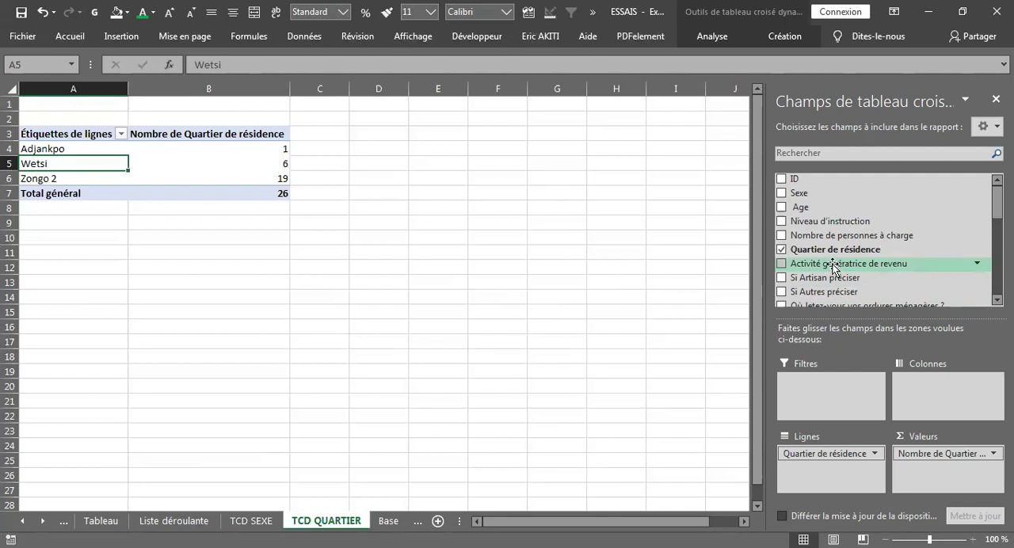
pyautogui.moveTo(833, 267); pyautogui.dragTo(936, 387)
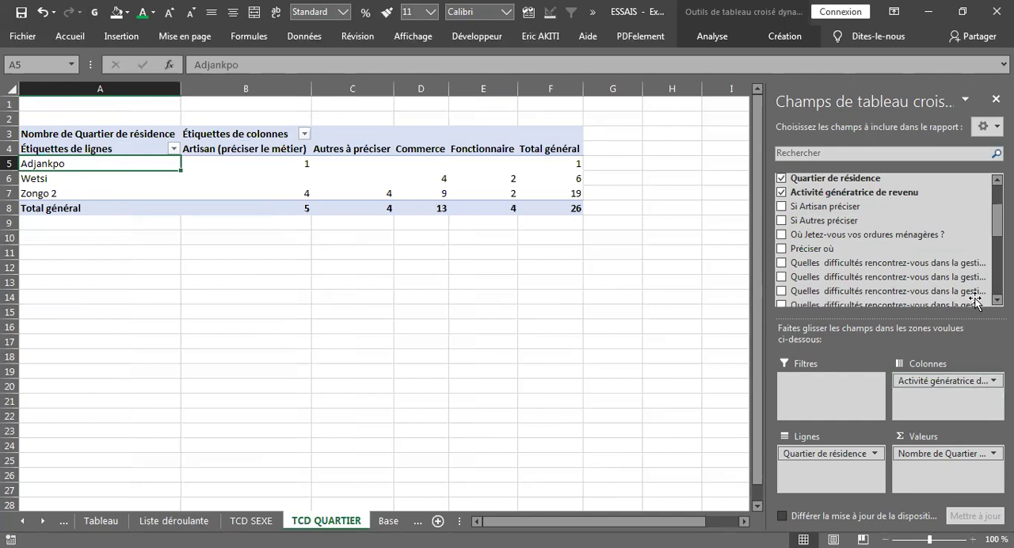
pyautogui.scroll(-5, 986, 229)
pyautogui.scroll(-2, 888, 238)
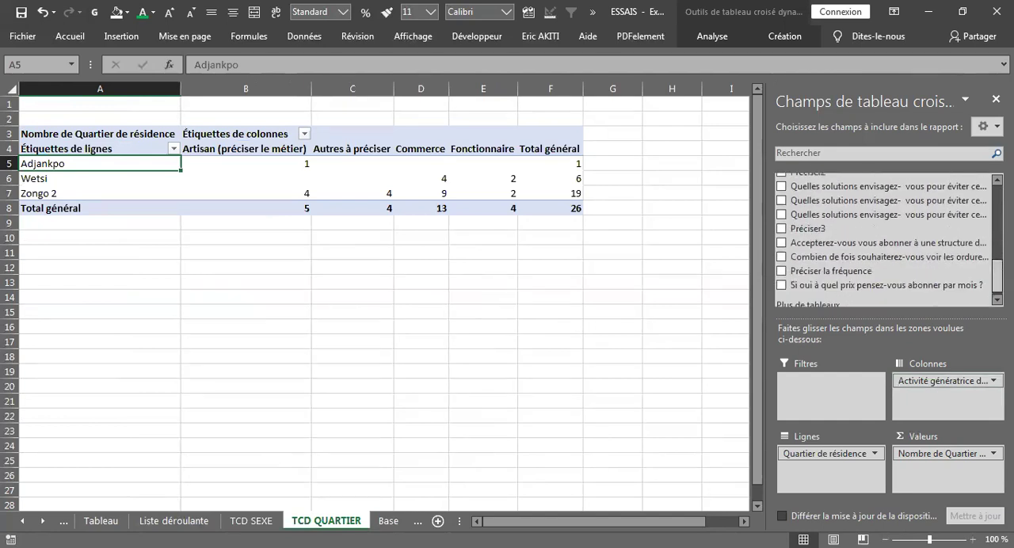
pyautogui.scroll(4, 888, 238)
pyautogui.scroll(8, 883, 238)
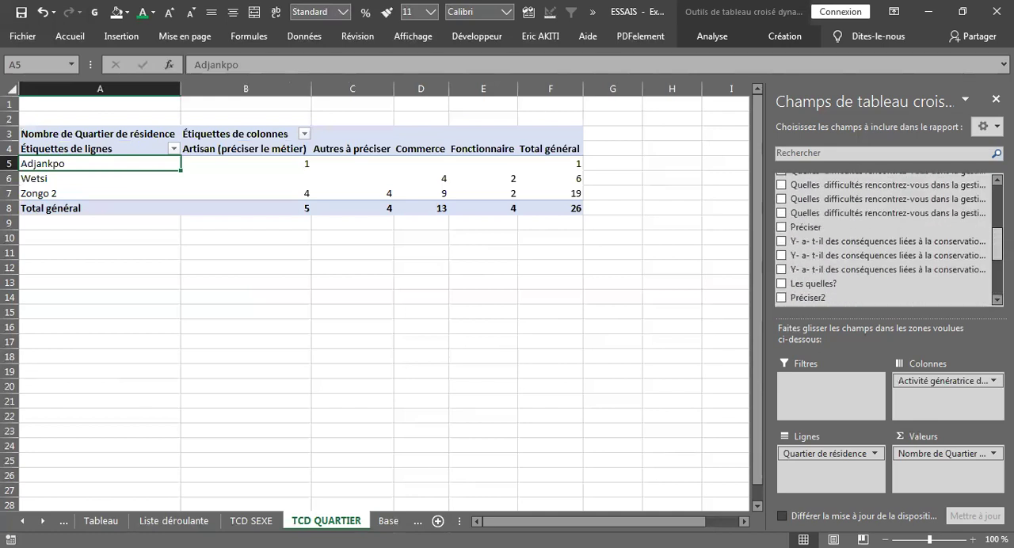
pyautogui.scroll(3, 883, 238)
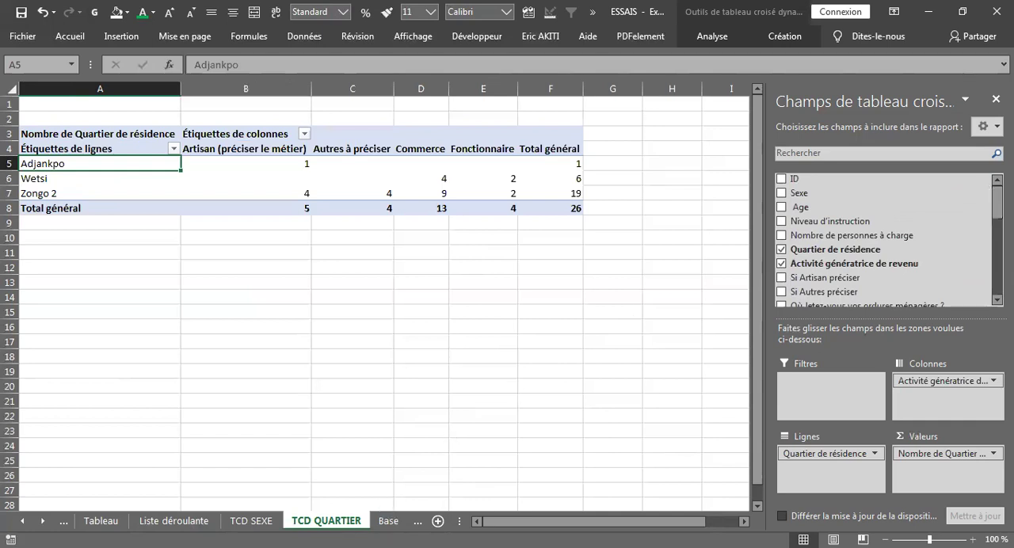
# Create a copy of the TCD QUARTIER sheet in ESSAIS.xlsx, placed before the A voir sheet
pyautogui.click(384, 525)
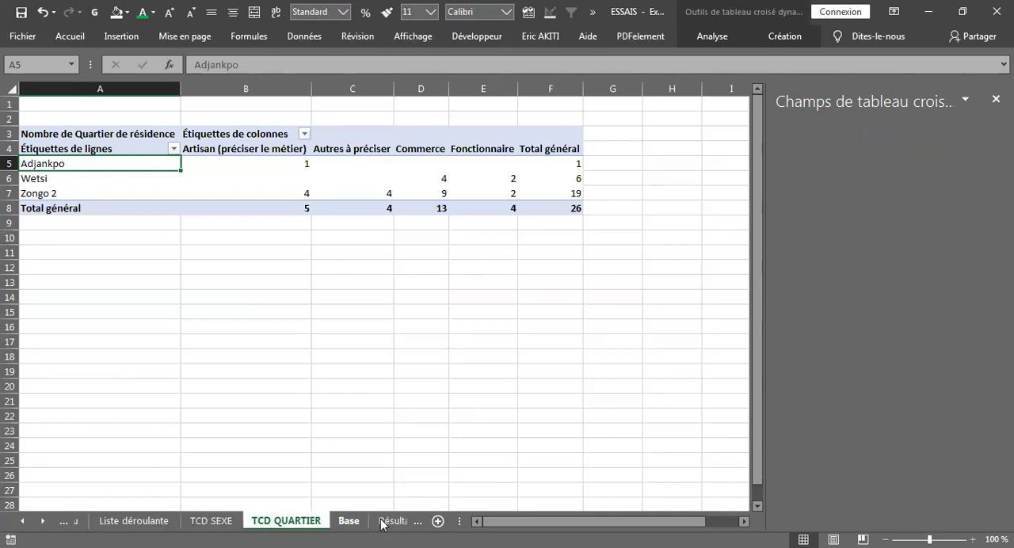
pyautogui.click(260, 523)
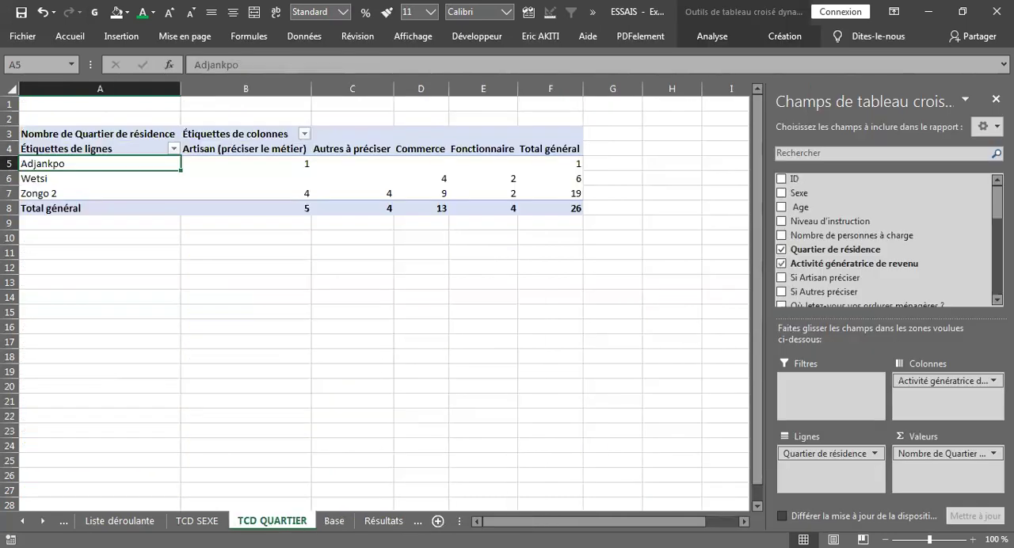
pyautogui.rightClick(255, 527)
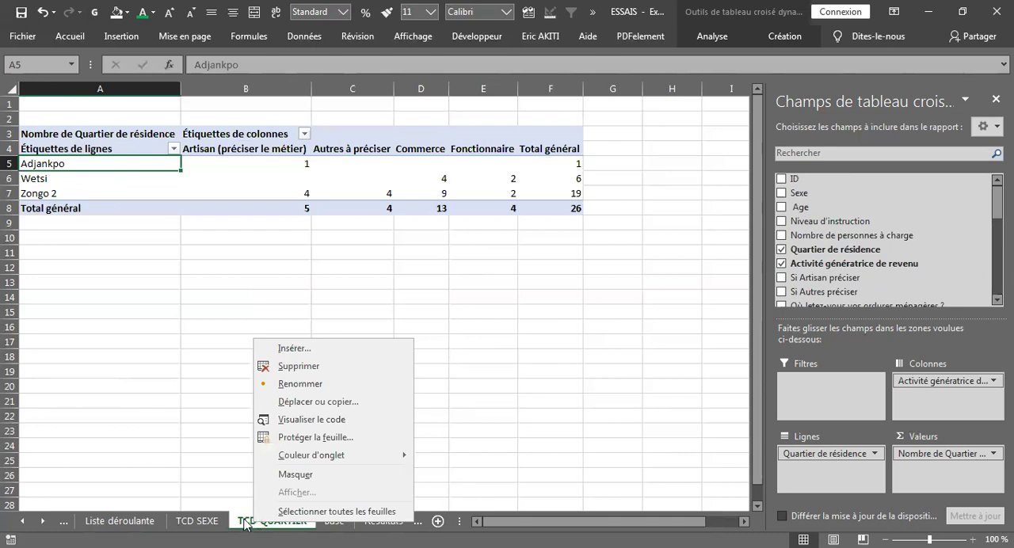
pyautogui.click(313, 404)
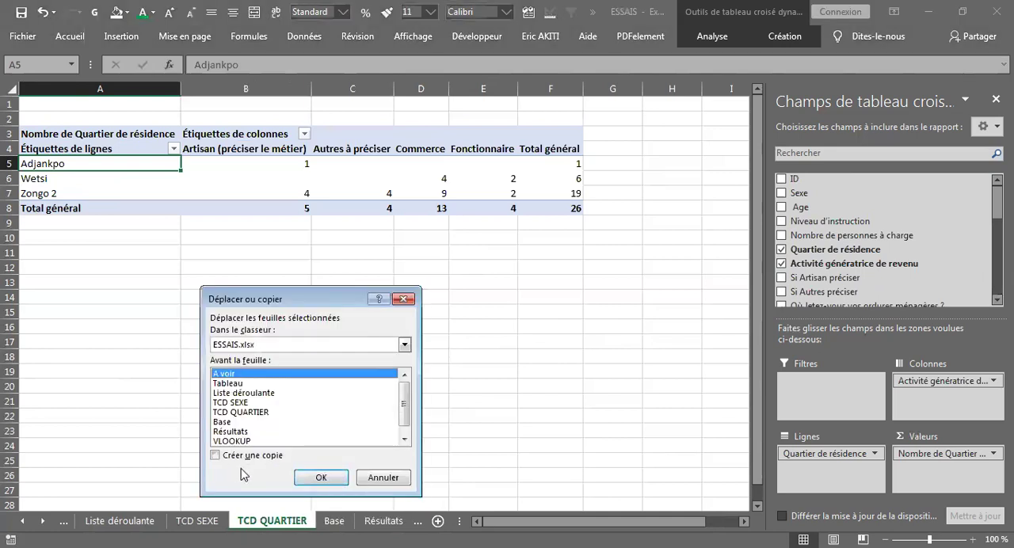
pyautogui.click(215, 456)
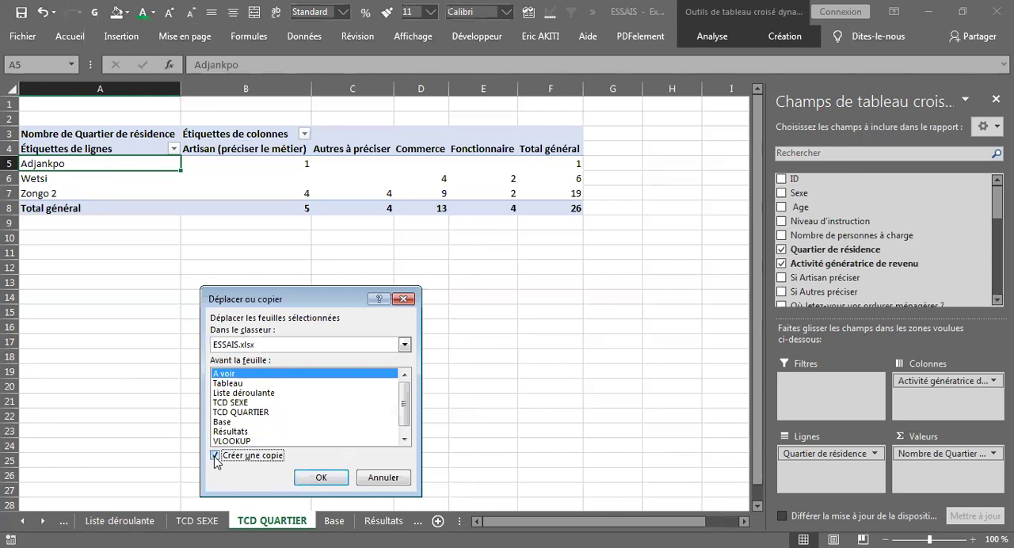
pyautogui.click(318, 479)
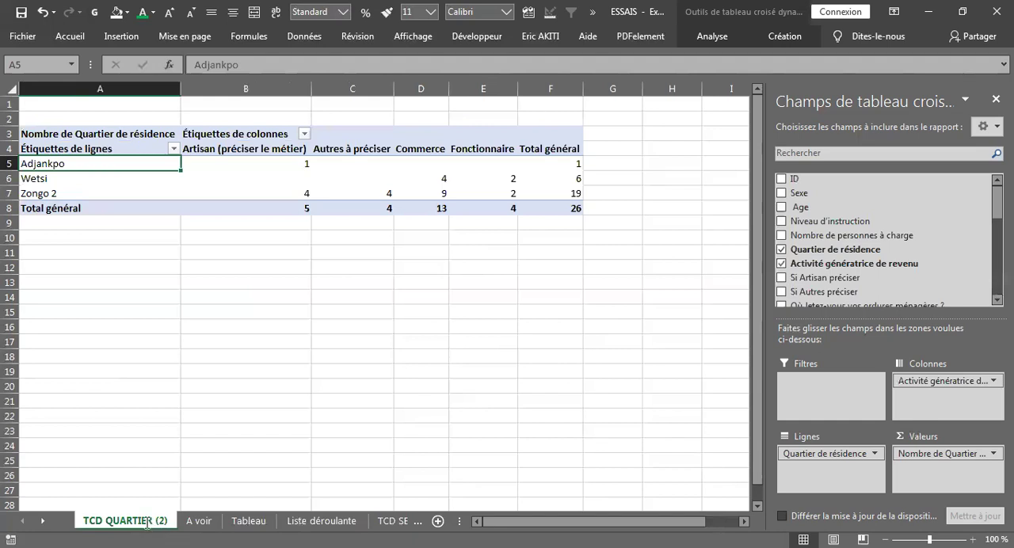
# Rename the copied TCD QUARTIER (2) sheet as TCD ORDURES
pyautogui.doubleClick(147, 521)
pyautogui.moveTo(168, 520); pyautogui.dragTo(110, 524)
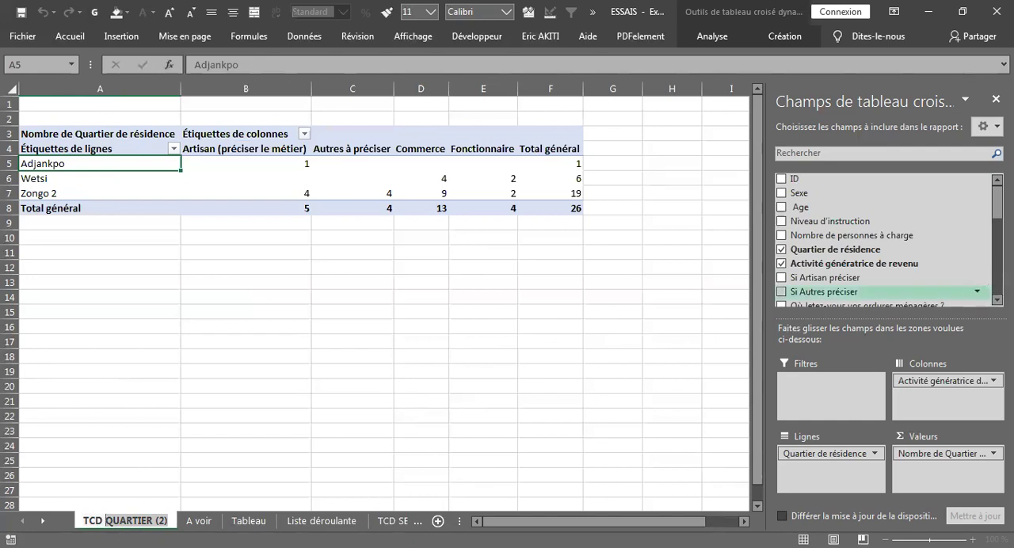
pyautogui.scroll(-3, 884, 238)
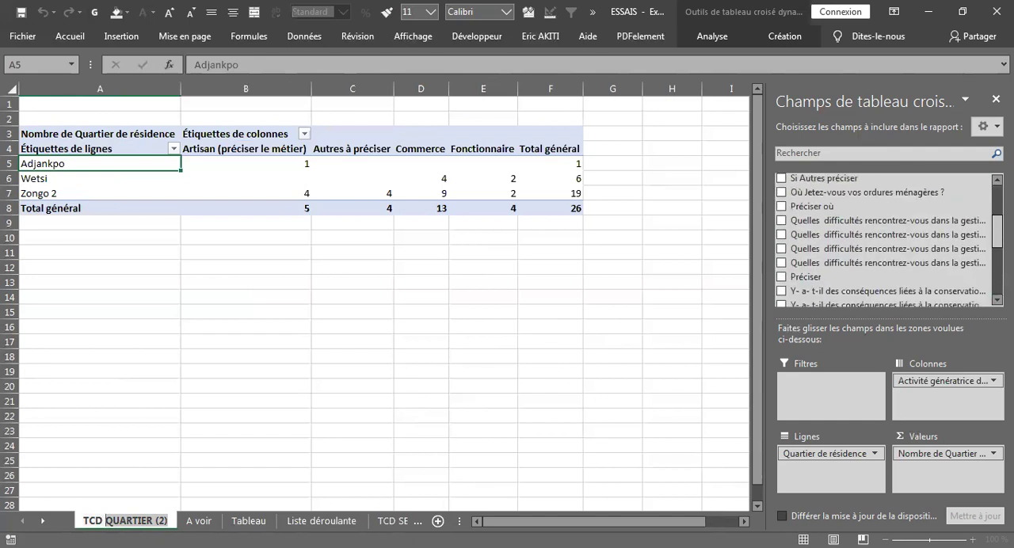
pyautogui.scroll(-5, 883, 238)
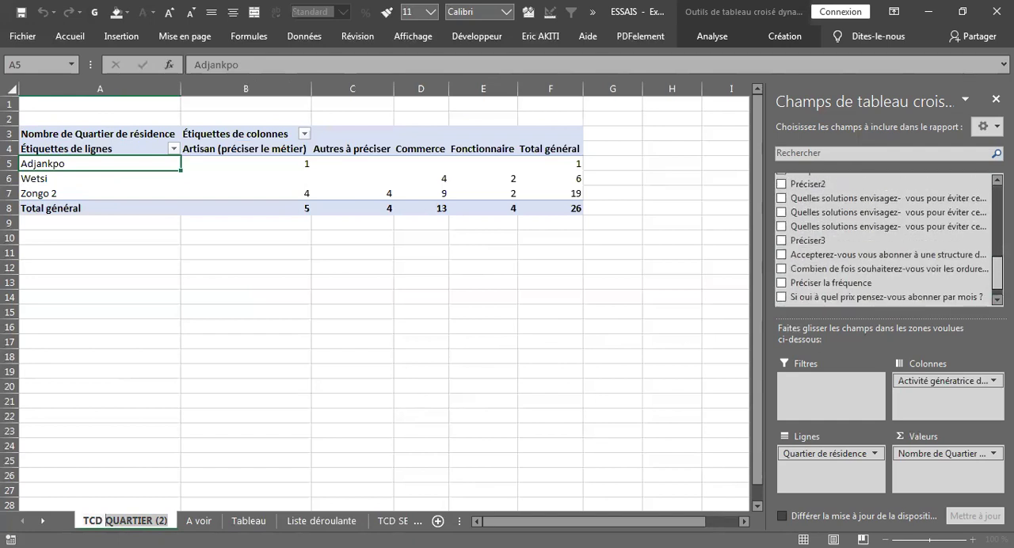
pyautogui.scroll(-1, 883, 238)
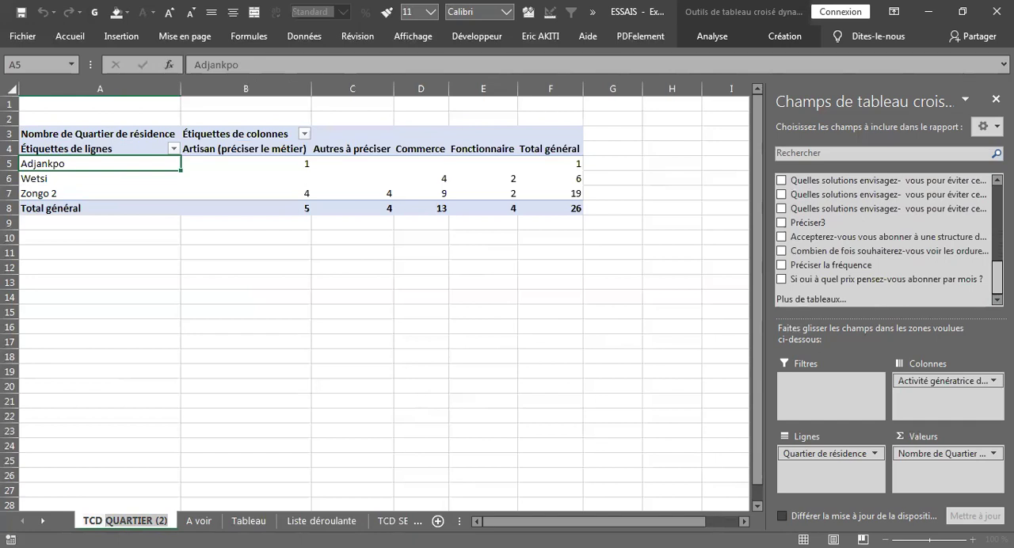
pyautogui.scroll(5, 884, 238)
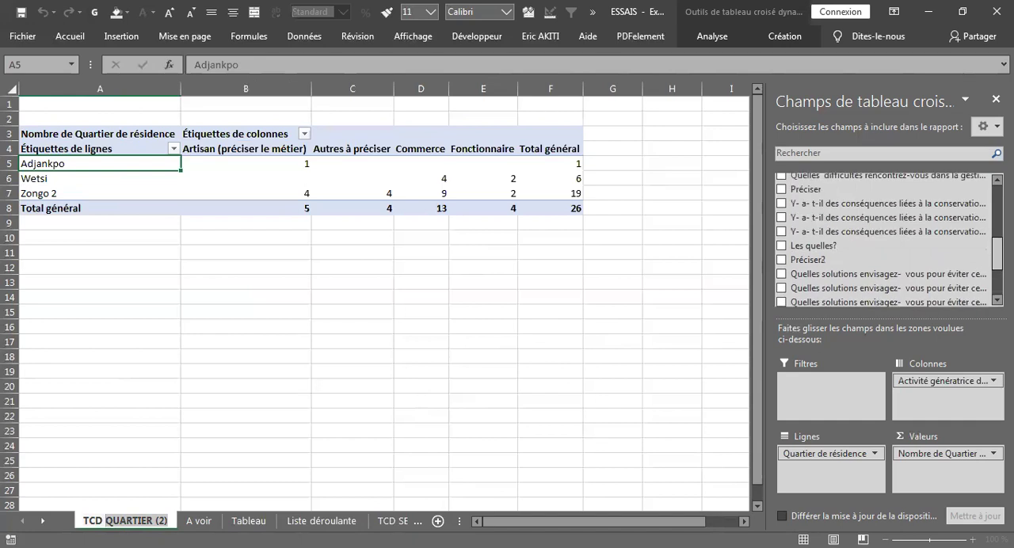
pyautogui.scroll(5, 884, 237)
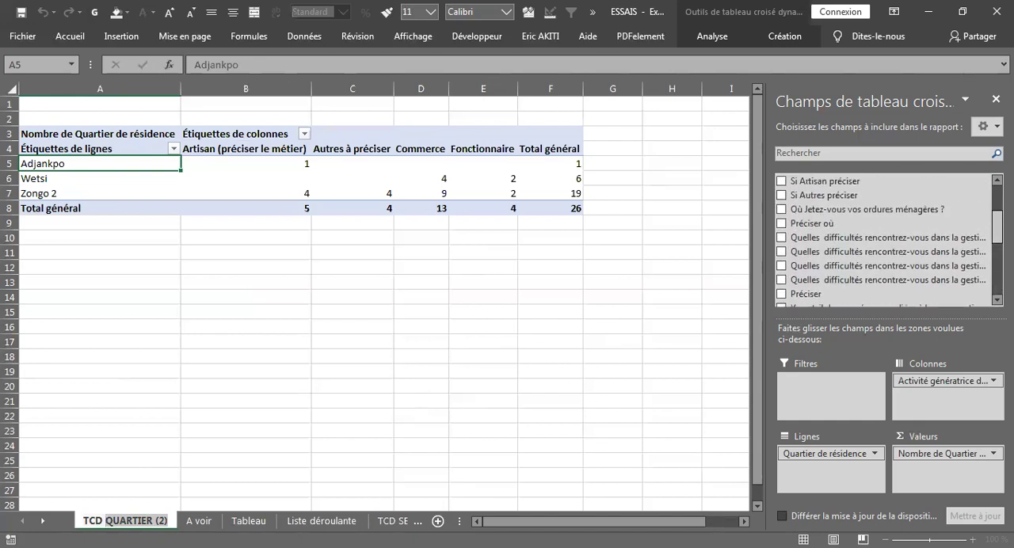
pyautogui.scroll(2, 884, 238)
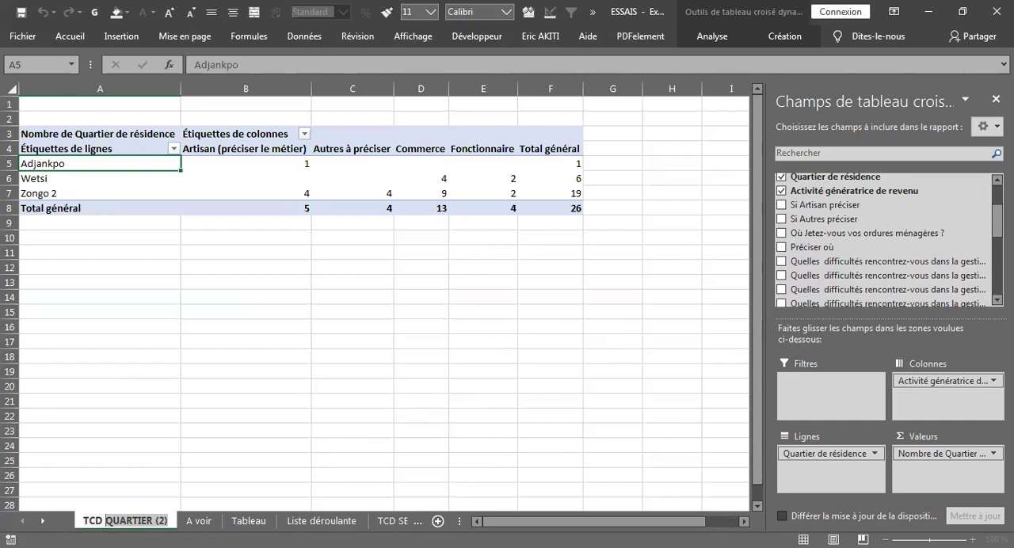
pyautogui.write('ORDU')
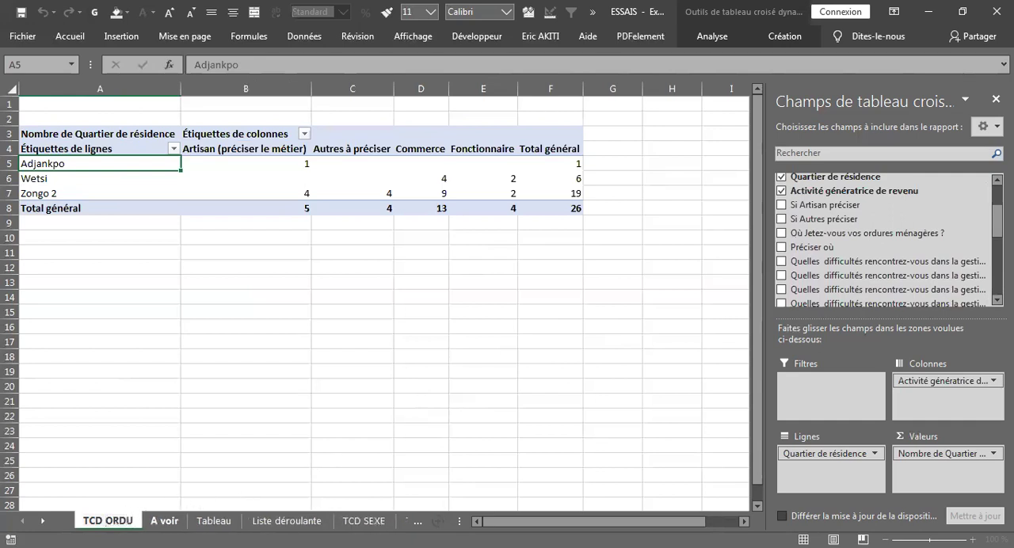
pyautogui.write('RES')
pyautogui.click(248, 310)
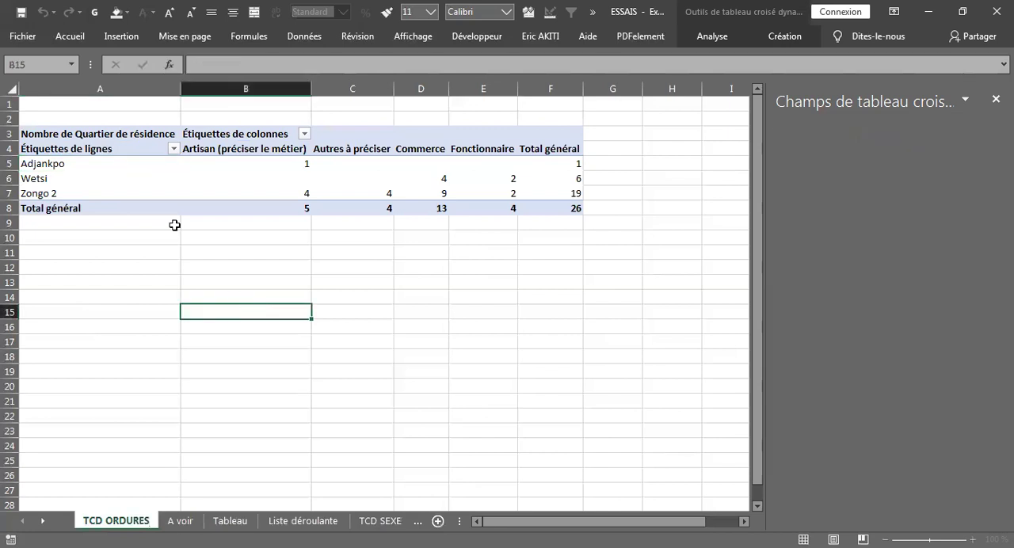
# Look over the TCD SEXE and TCD QUARTIER pivot tables, then return to the TCD ORDURES sheet
pyautogui.click(124, 179)
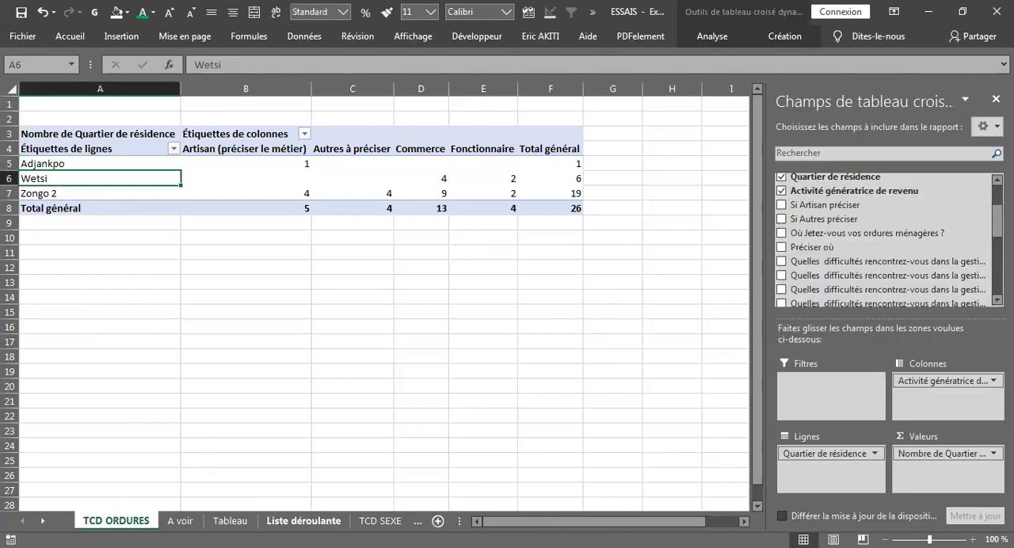
pyautogui.click(380, 521)
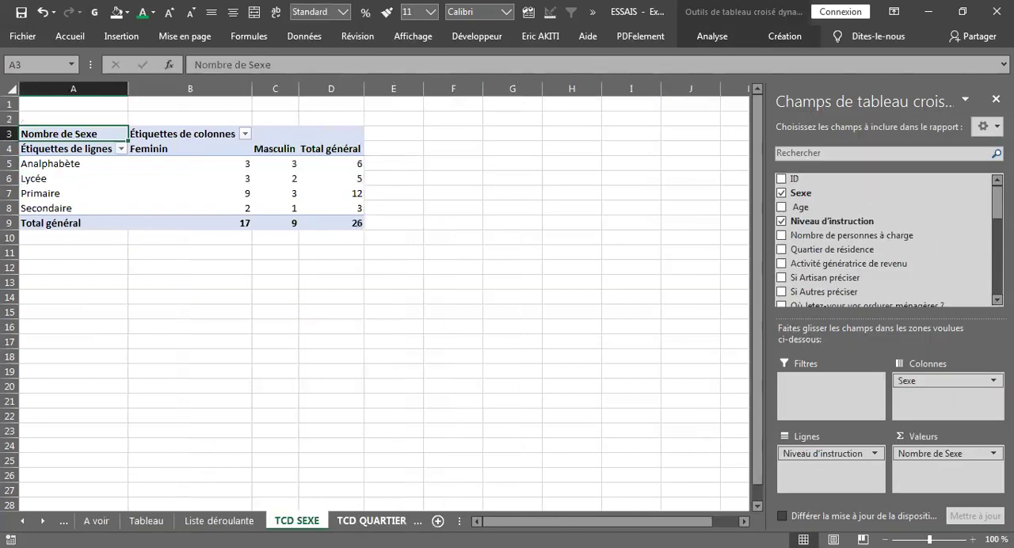
pyautogui.click(373, 522)
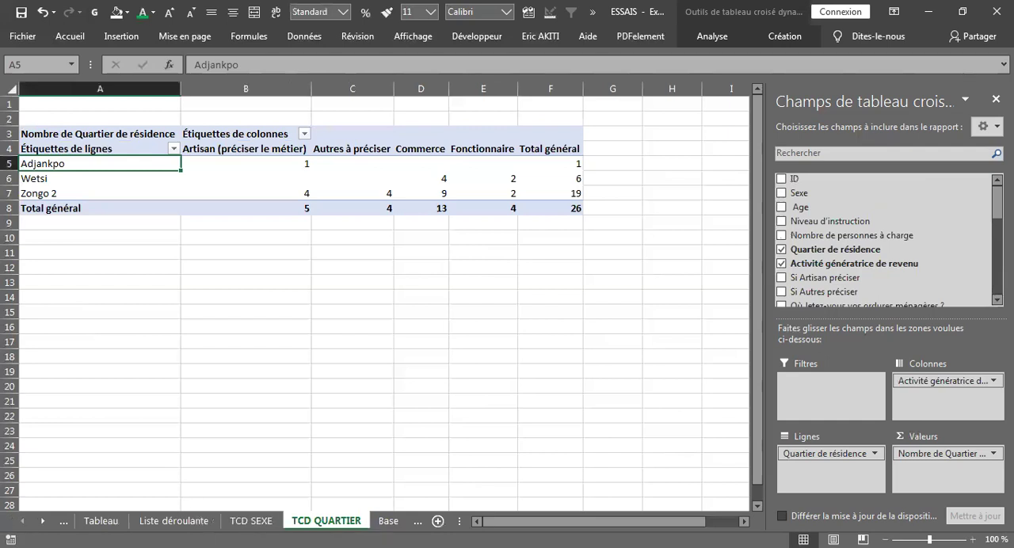
pyautogui.click(23, 521)
pyautogui.click(22, 522)
pyautogui.click(131, 524)
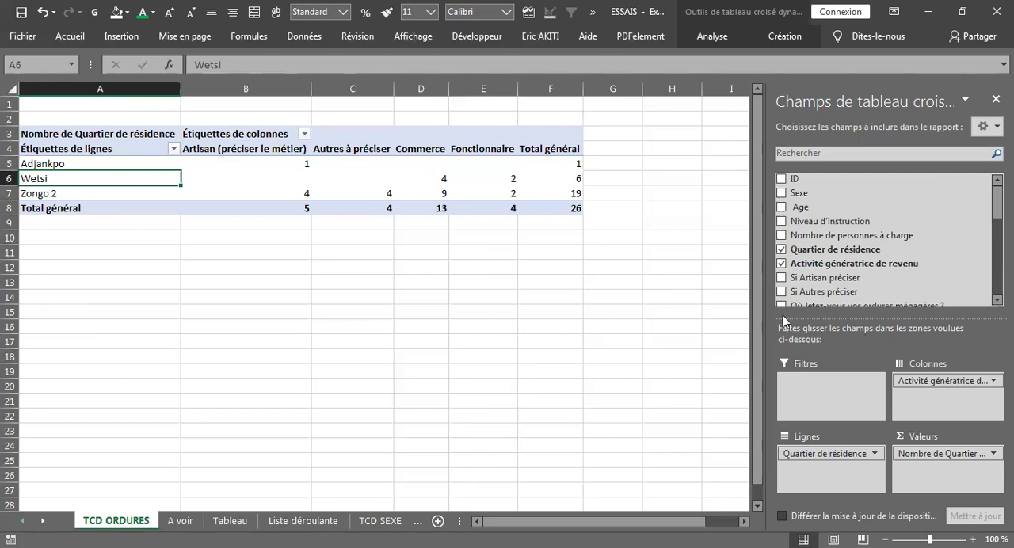
# Remove all the fields from the columns, values and rows of the TCD ORDURES pivot table
pyautogui.moveTo(936, 276); pyautogui.dragTo(936, 278)
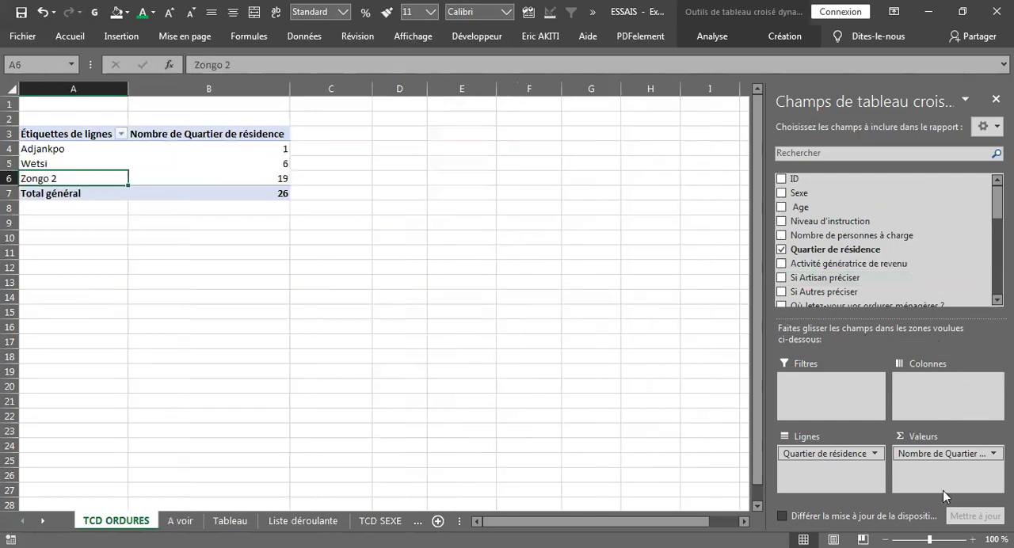
pyautogui.moveTo(935, 456); pyautogui.dragTo(912, 236)
pyautogui.moveTo(832, 453); pyautogui.dragTo(845, 280)
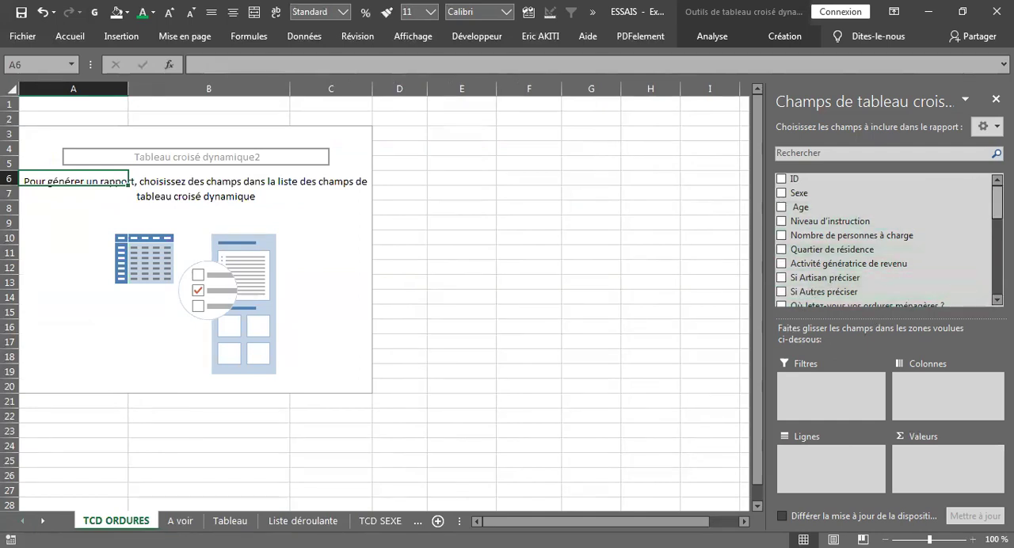
# Add Où Jetez-vous vos ordures ménagères ? as the rows of the TCD ORDURES pivot table and its count as the values
pyautogui.scroll(-2, 951, 253)
pyautogui.scroll(-1, 927, 249)
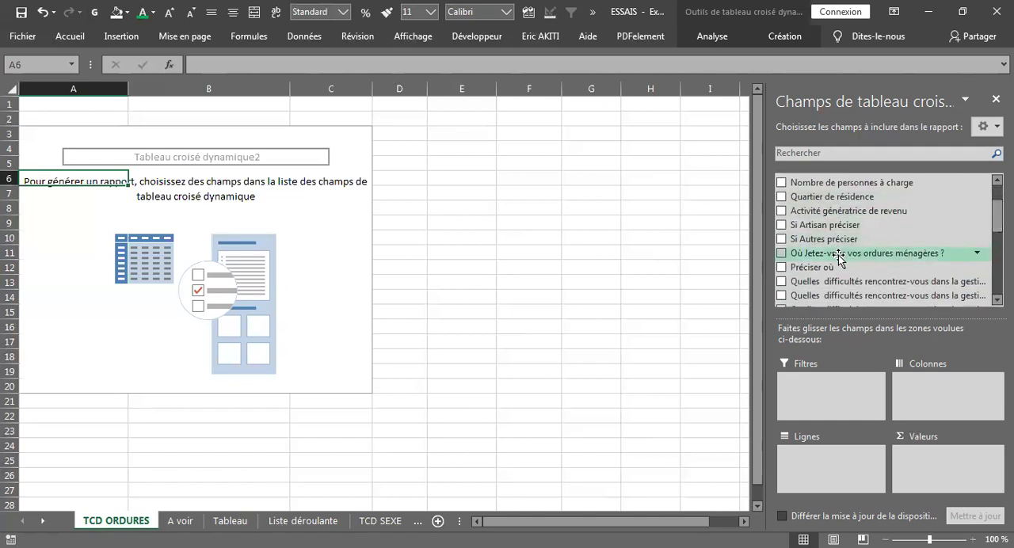
pyautogui.moveTo(838, 255); pyautogui.dragTo(829, 471)
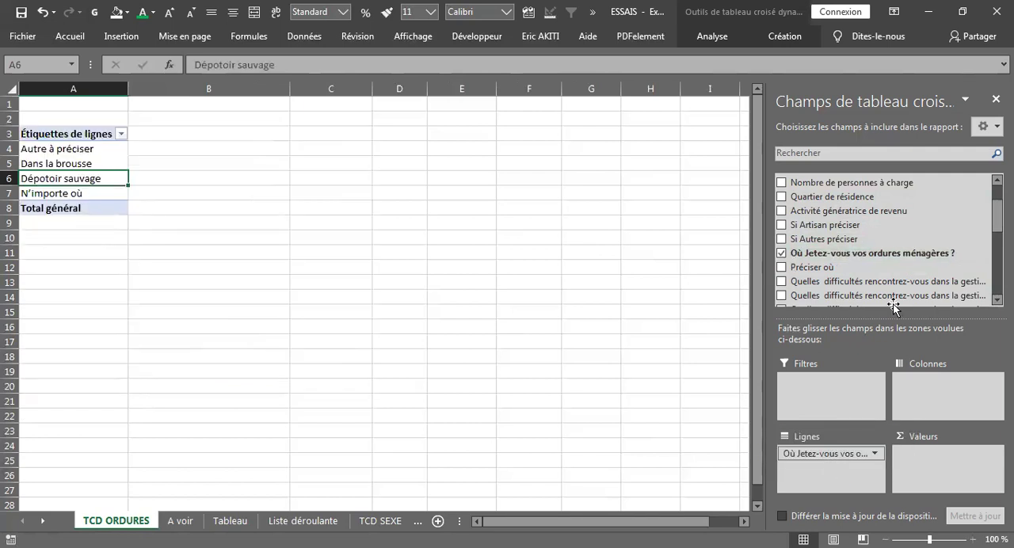
pyautogui.moveTo(830, 255); pyautogui.dragTo(923, 452)
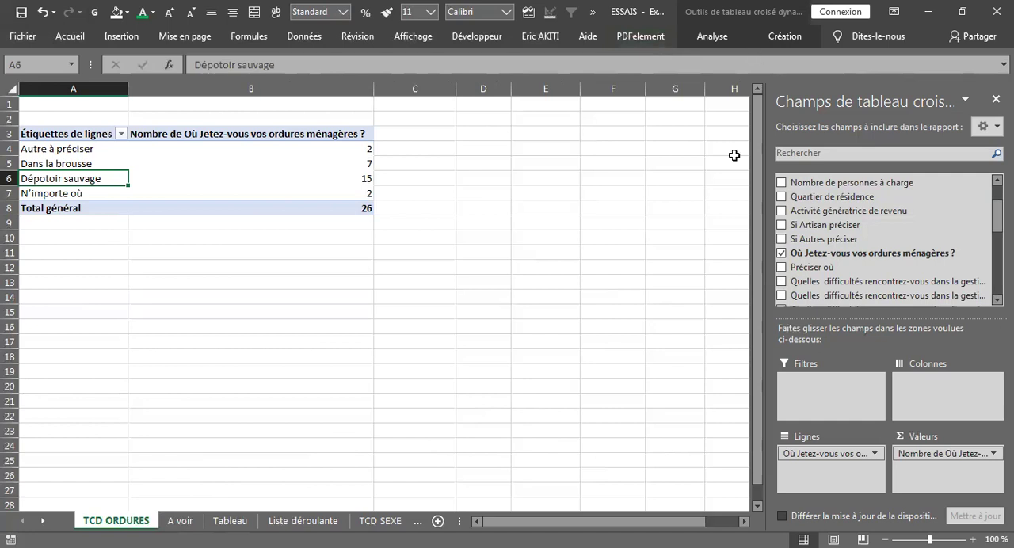
# Leave the TCD ORDURES pivot table and show the A voir sheet with the list of topics
pyautogui.click(682, 352)
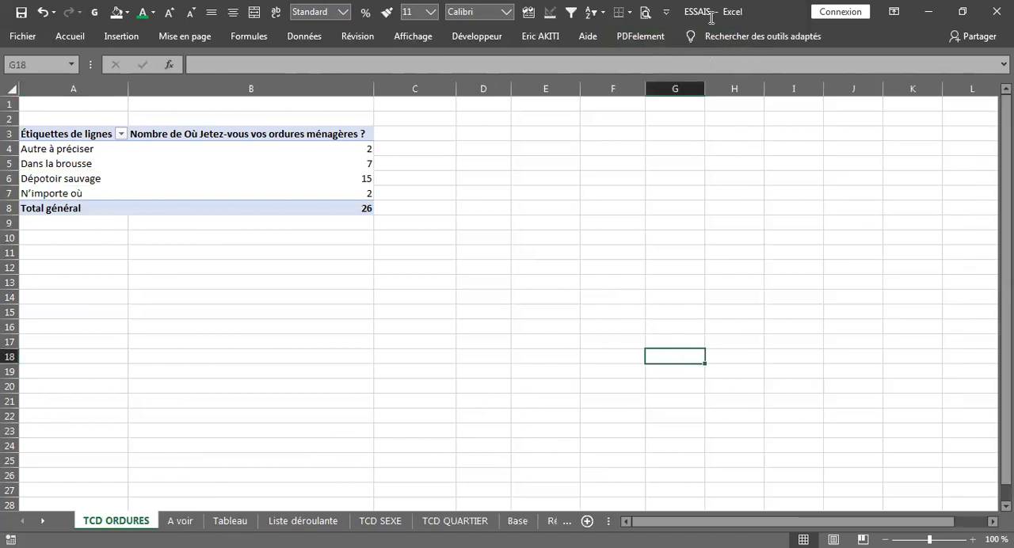
pyautogui.click(181, 522)
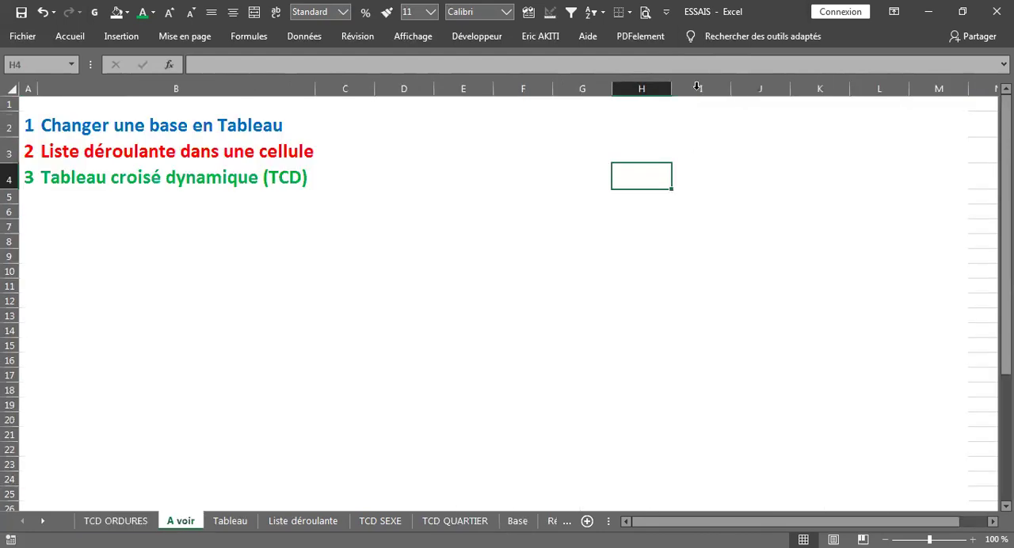